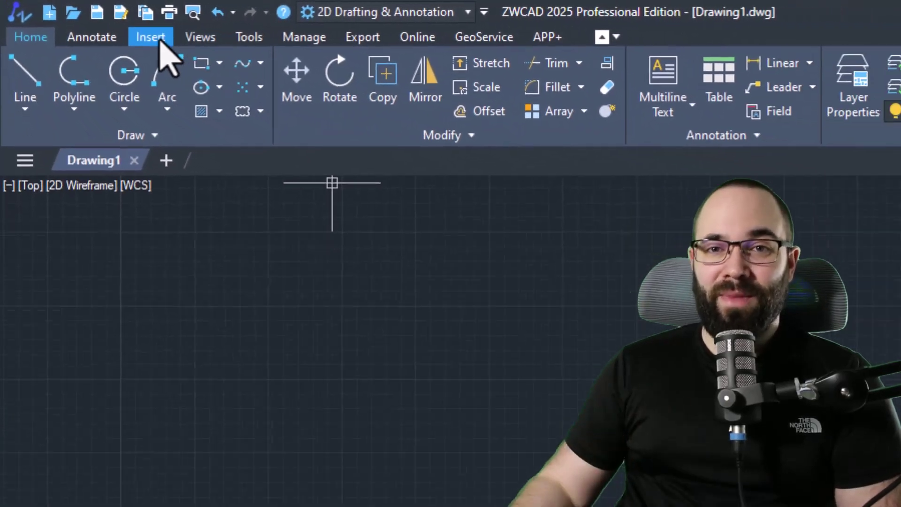
Import the City plan PDF into the drawing with the default import settings.
{"action": "left_click", "coordinate": [155, 37]}
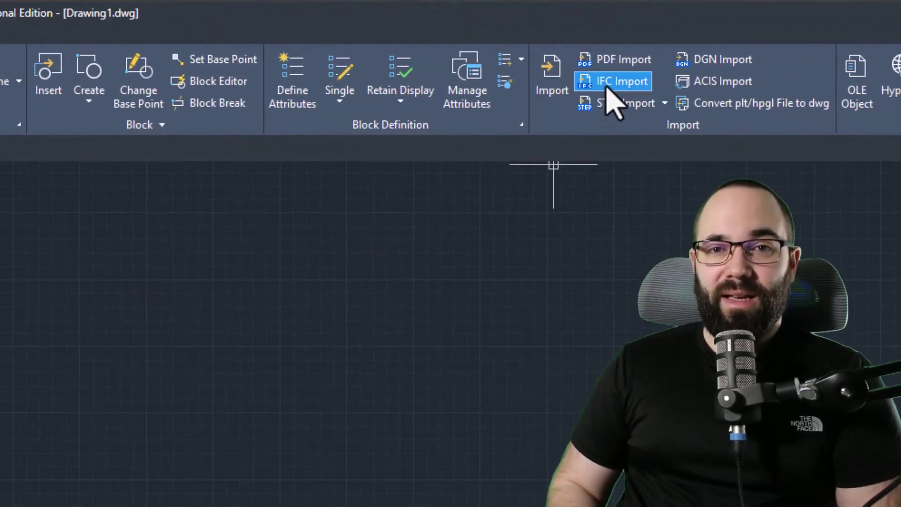
{"action": "left_click", "coordinate": [619, 59]}
{"action": "left_click", "coordinate": [155, 177]}
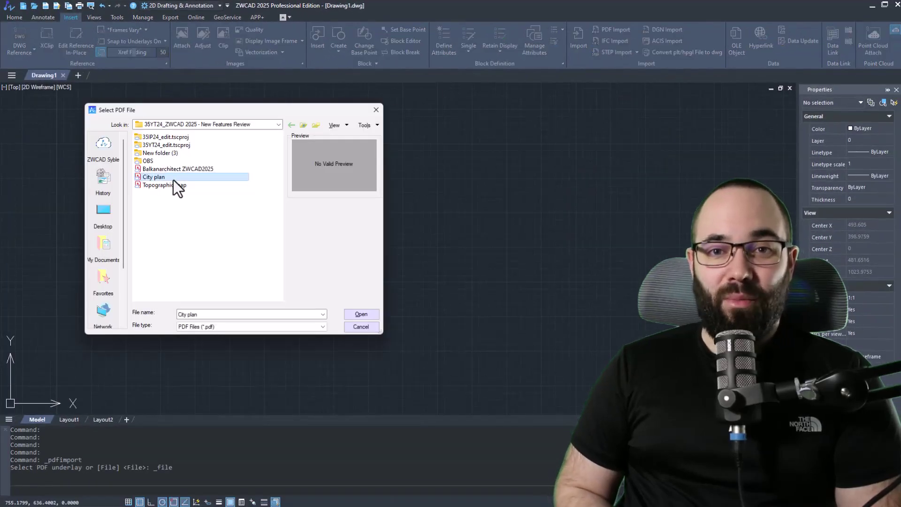
{"action": "left_click", "coordinate": [360, 314]}
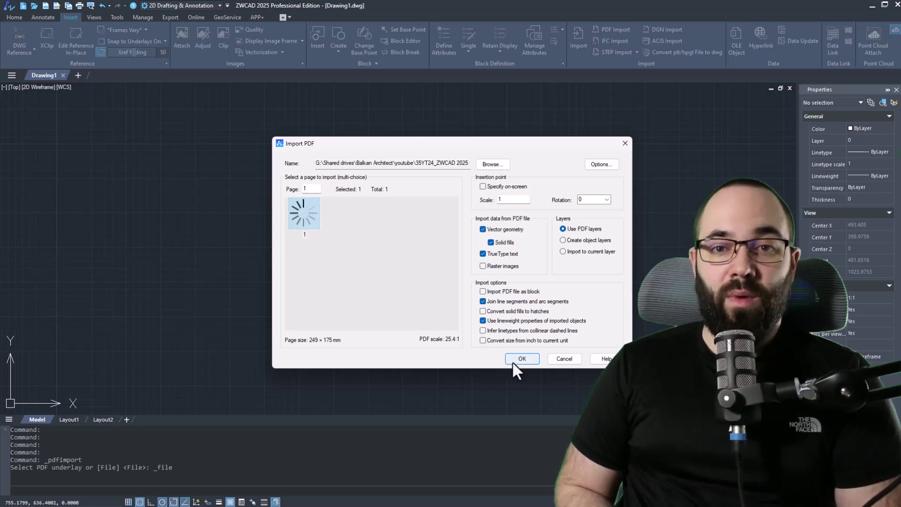
{"action": "key", "text": "Return"}
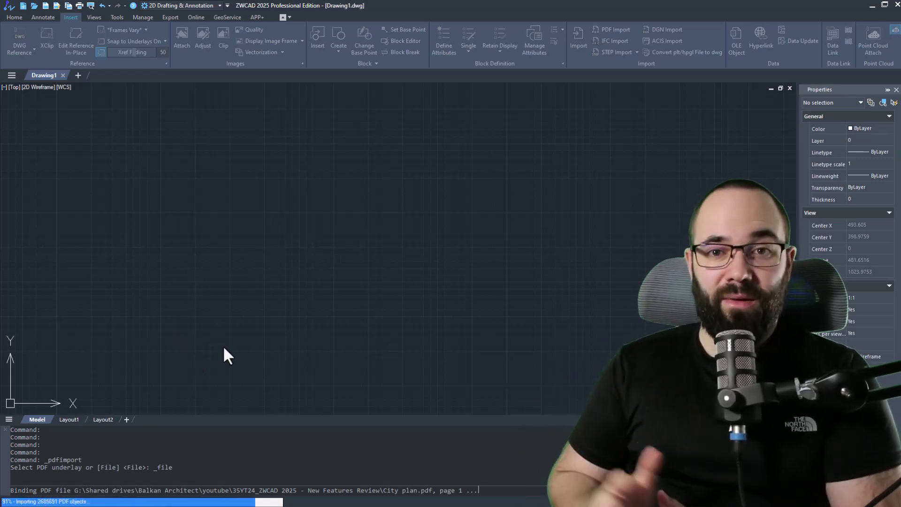
Begin a selection window over the imported plan, cancel it, and zoom in.
{"action": "left_click", "coordinate": [243, 268]}
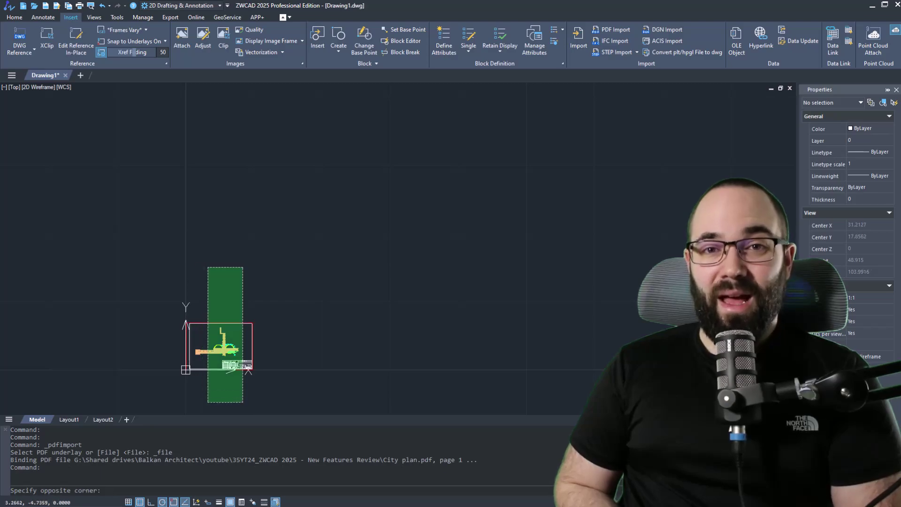
{"action": "key", "text": "Escape"}
{"action": "key", "text": "Escape"}
{"action": "scroll", "coordinate": [209, 371], "scroll_direction": "up", "scroll_amount": 10}
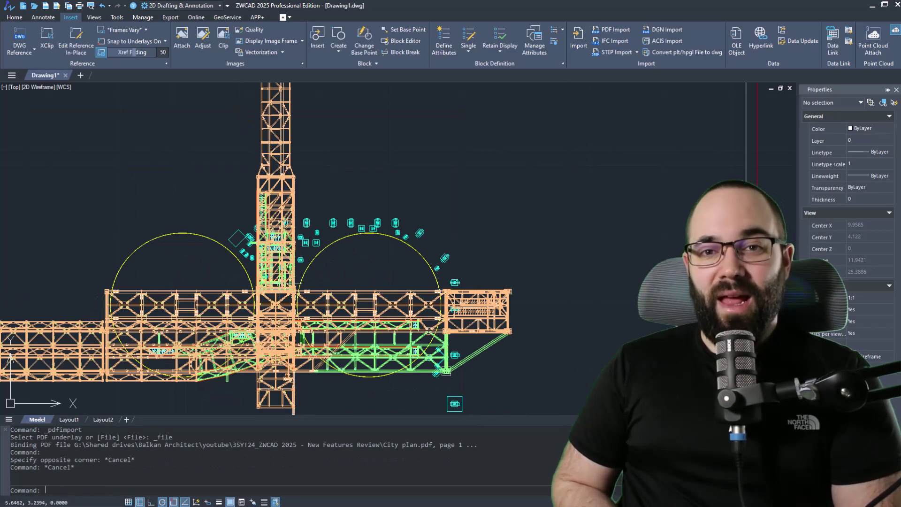
{"action": "scroll", "coordinate": [394, 268], "scroll_direction": "up", "scroll_amount": 12}
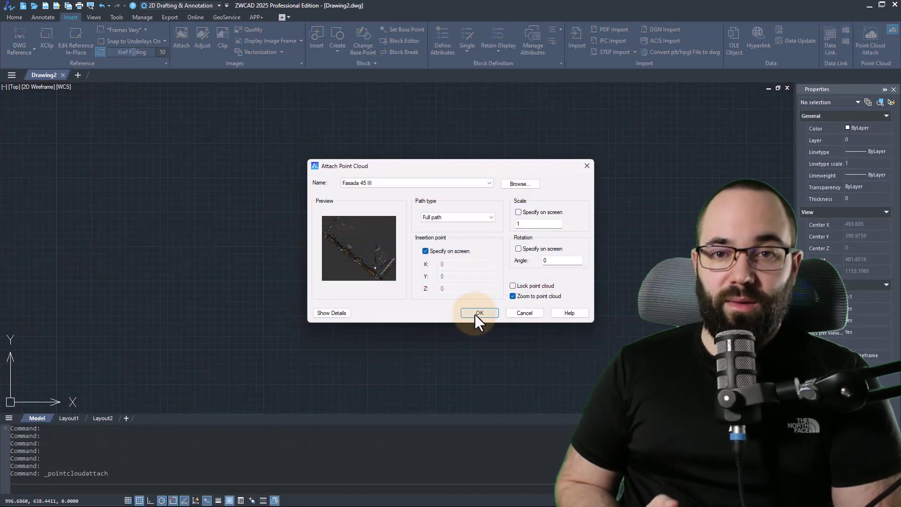
Attach the Fasada 45 III point cloud at an insertion point near the lower left.
{"action": "left_click", "coordinate": [479, 313]}
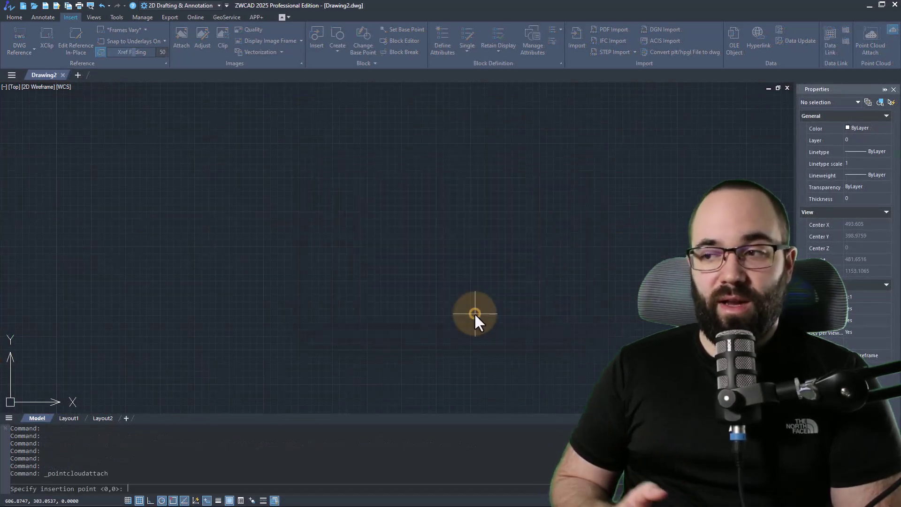
{"action": "left_click", "coordinate": [35, 378]}
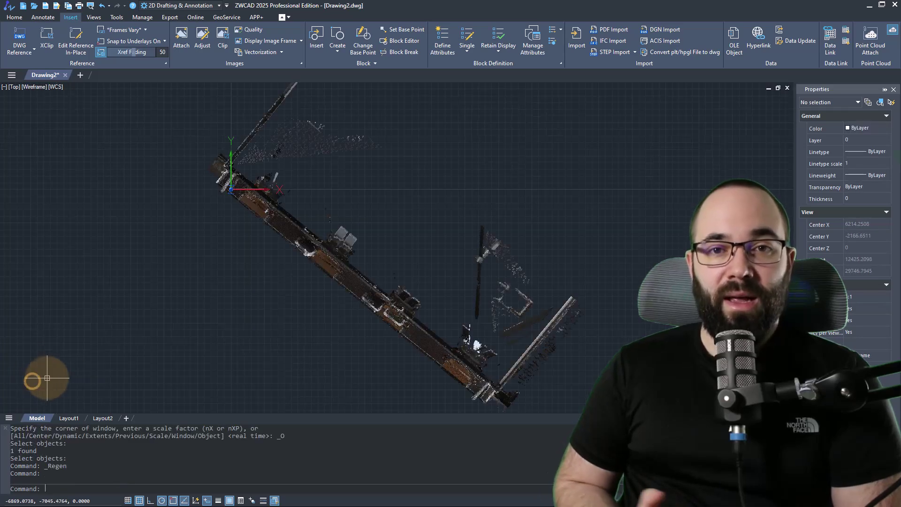
{"action": "scroll", "coordinate": [220, 249], "scroll_direction": "down", "scroll_amount": 2}
{"action": "scroll", "coordinate": [224, 246], "scroll_direction": "up", "scroll_amount": 4}
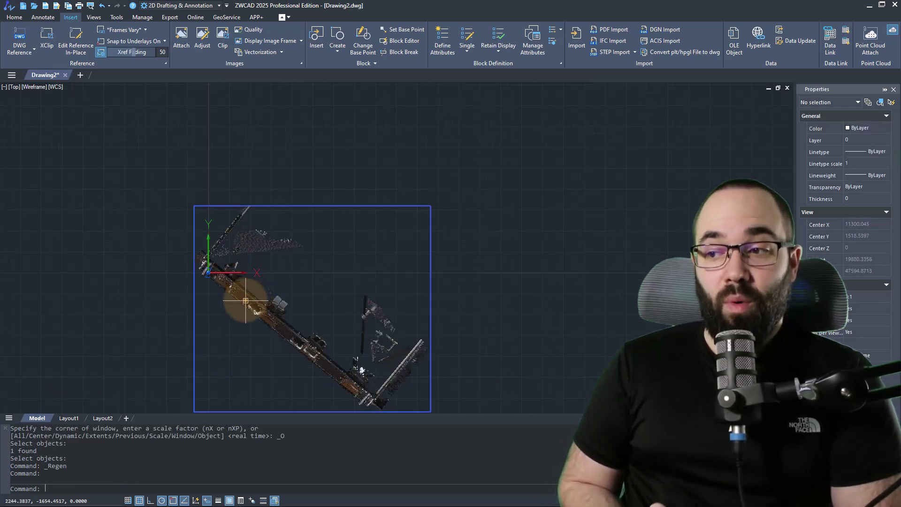
Move the point cloud up and to the right with the M command.
{"action": "left_click", "coordinate": [243, 300]}
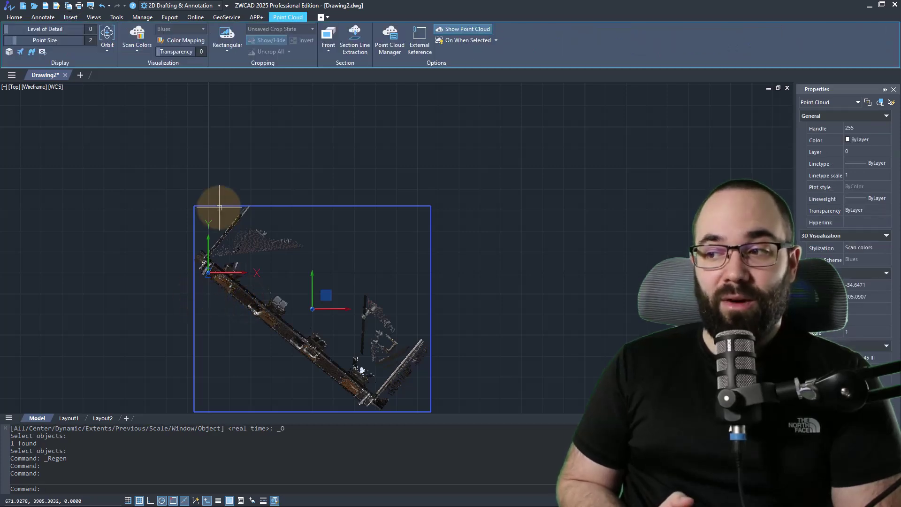
{"action": "type", "text": "m"}
{"action": "key", "text": "Return"}
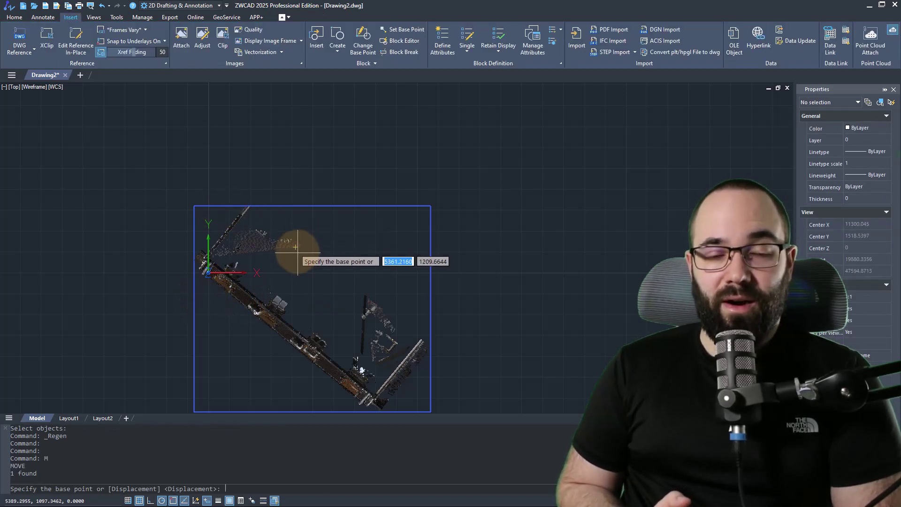
{"action": "left_click", "coordinate": [298, 256]}
{"action": "left_click", "coordinate": [321, 111]}
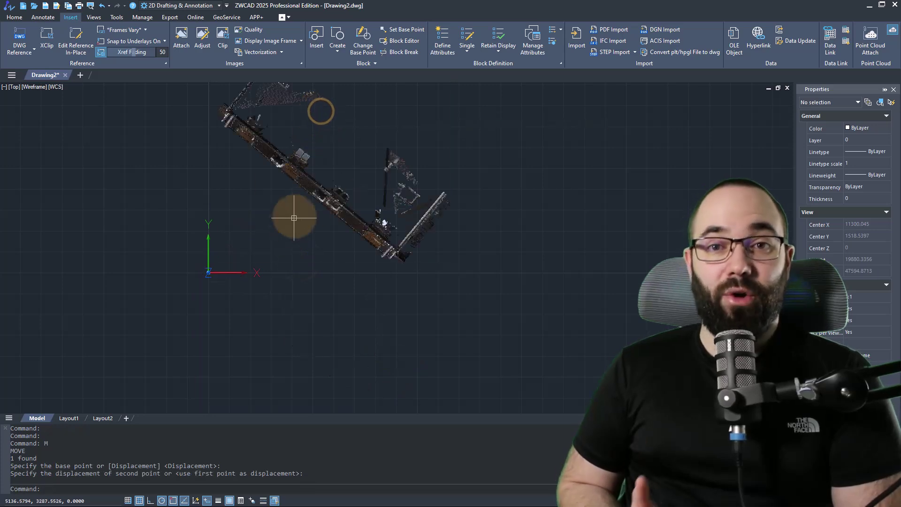
Pan the view and orbit to see the building facade in 3D.
{"action": "middle_click_drag", "start_coordinate": [292, 221], "coordinate": [261, 258]}
{"action": "key", "text": "Escape"}
{"action": "key", "text": "Escape"}
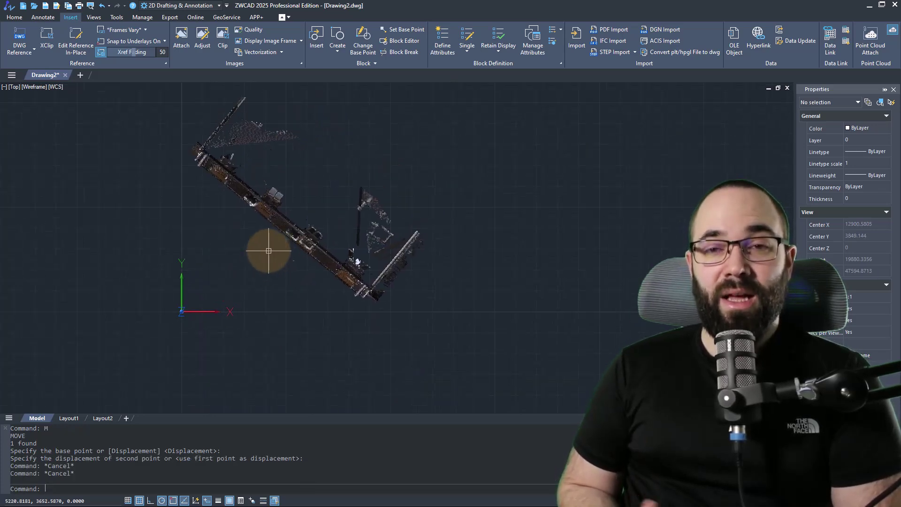
{"action": "middle_click_drag", "start_coordinate": [334, 312], "coordinate": [416, 305], "text": "shift"}
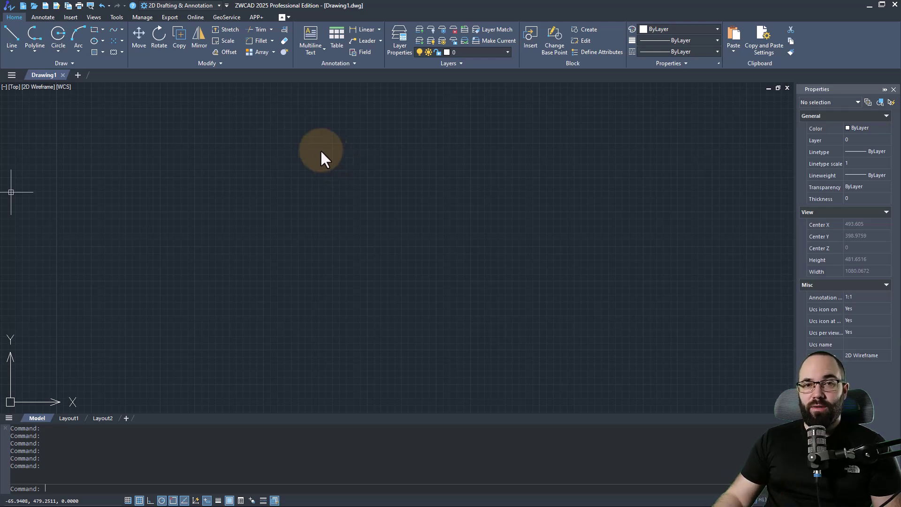
Attach the map 03c image and place it at a lower-left insertion point near the origin.
{"action": "left_click", "coordinate": [72, 18]}
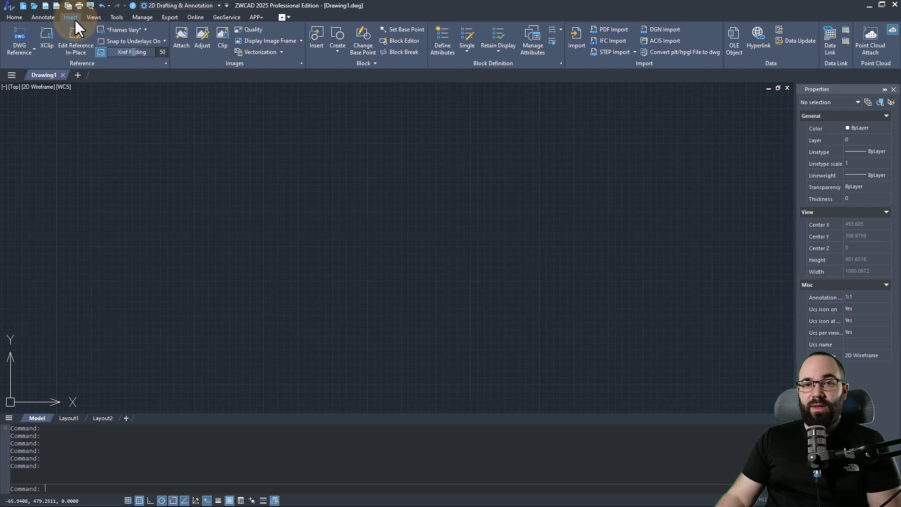
{"action": "left_click", "coordinate": [179, 53]}
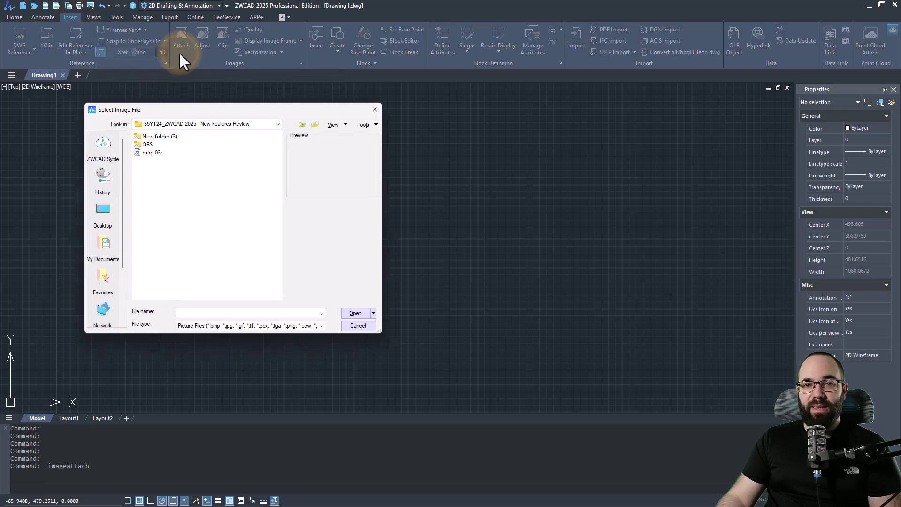
{"action": "left_click", "coordinate": [151, 151]}
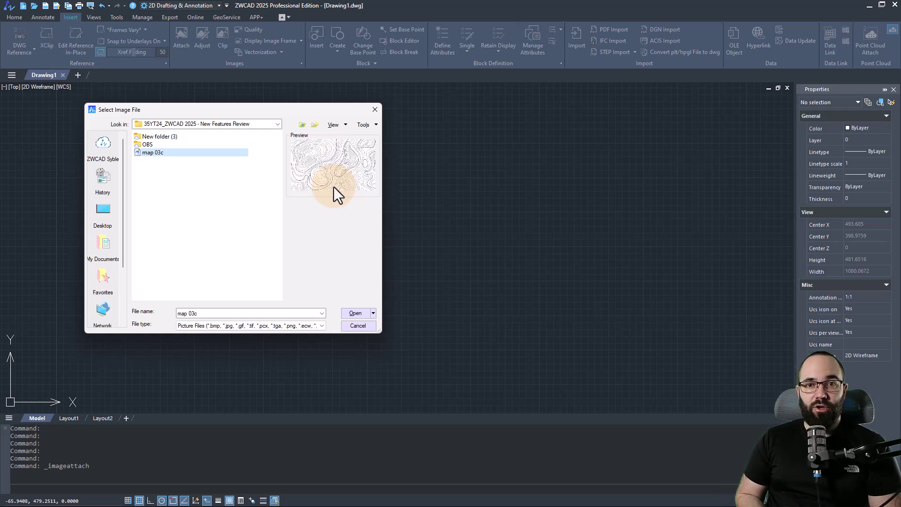
{"action": "left_click", "coordinate": [357, 312]}
{"action": "left_click", "coordinate": [500, 237]}
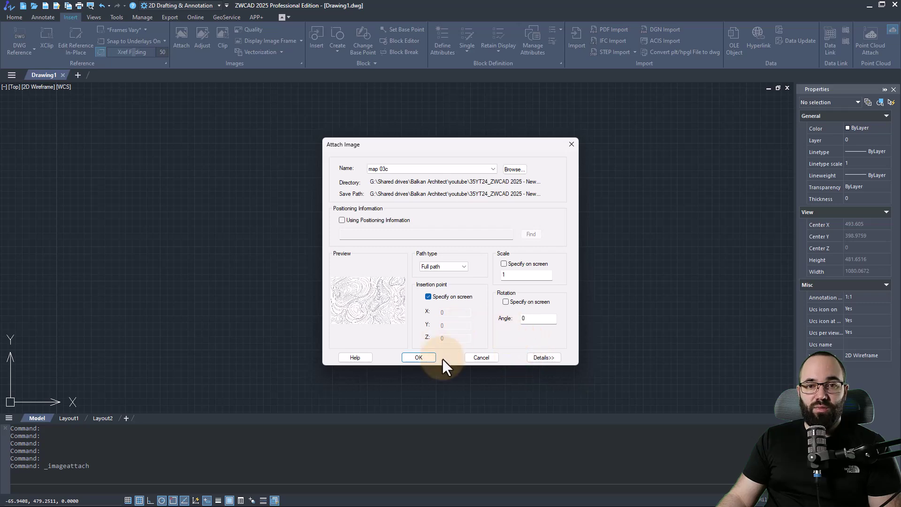
{"action": "left_click", "coordinate": [418, 359]}
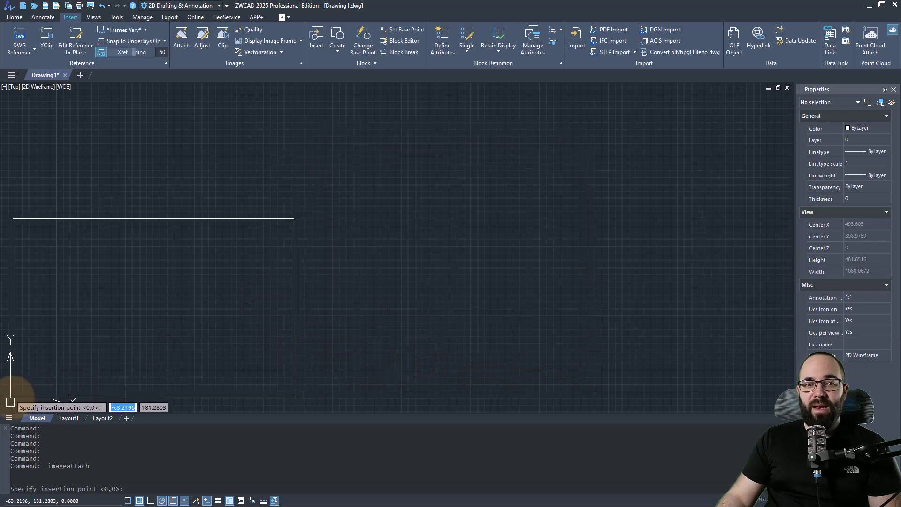
{"action": "left_click", "coordinate": [14, 398]}
{"action": "scroll", "coordinate": [222, 272], "scroll_direction": "up", "scroll_amount": 5}
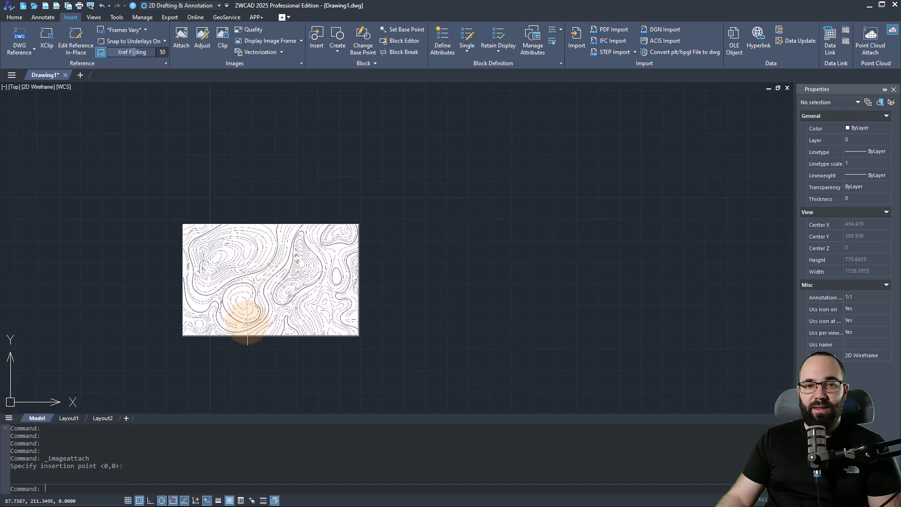
{"action": "middle_click_drag", "start_coordinate": [223, 272], "coordinate": [224, 274]}
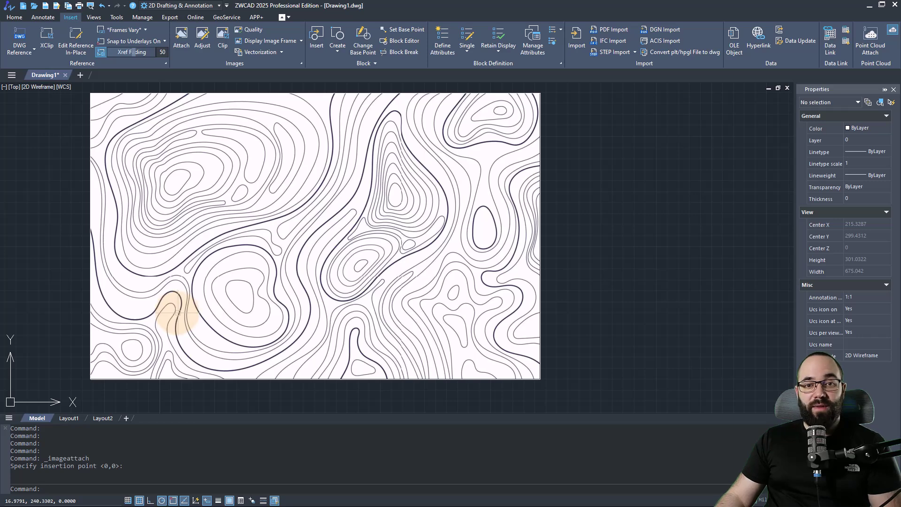
{"action": "type", "text": "V"}
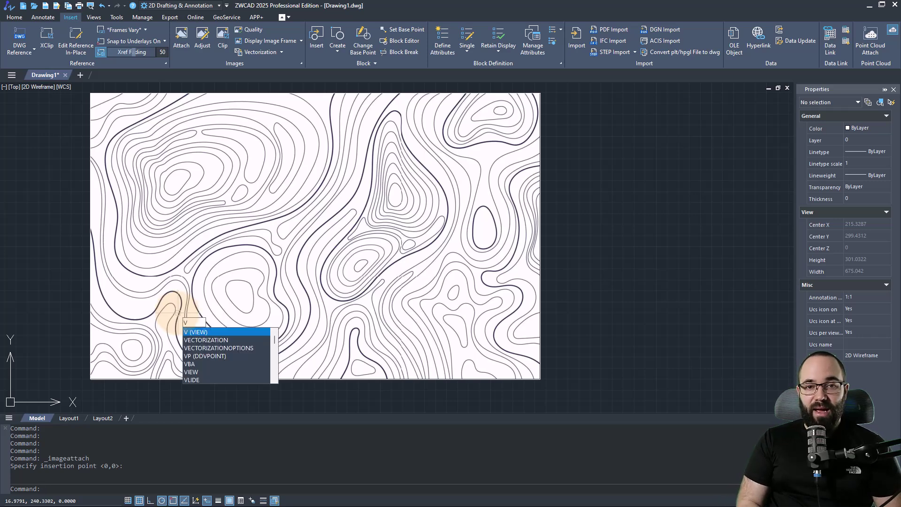
{"action": "type", "text": "e"}
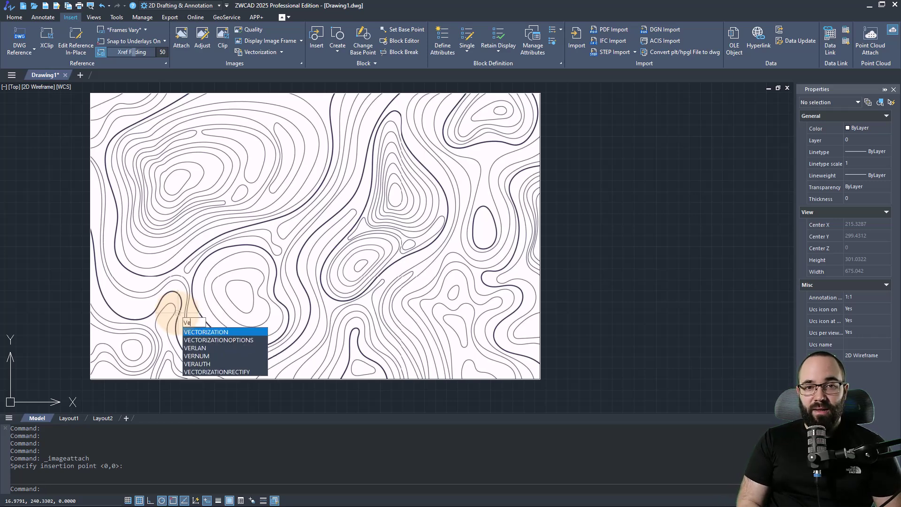
{"action": "left_click", "coordinate": [196, 340]}
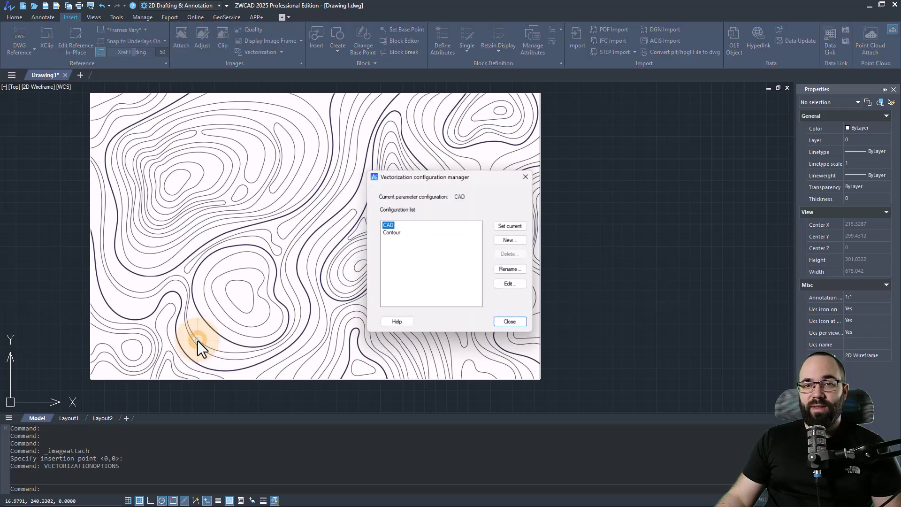
{"action": "left_click", "coordinate": [387, 233]}
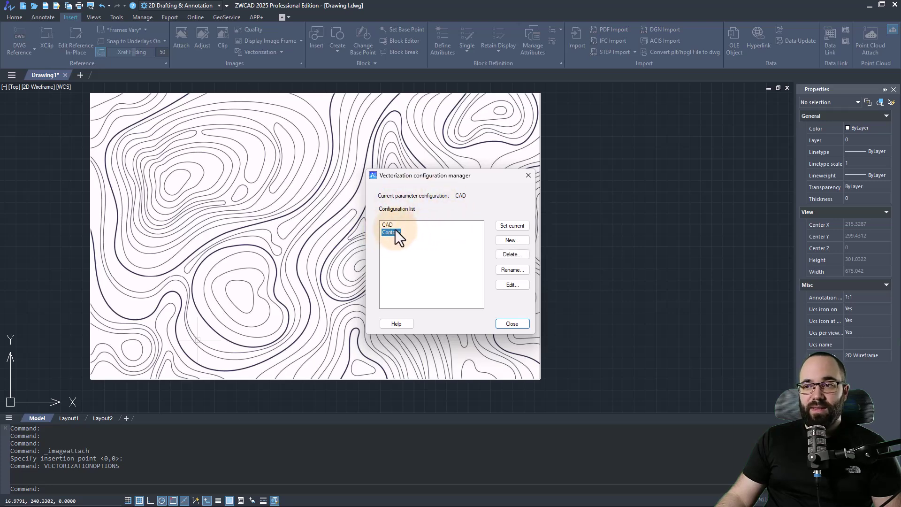
{"action": "left_click", "coordinate": [507, 285]}
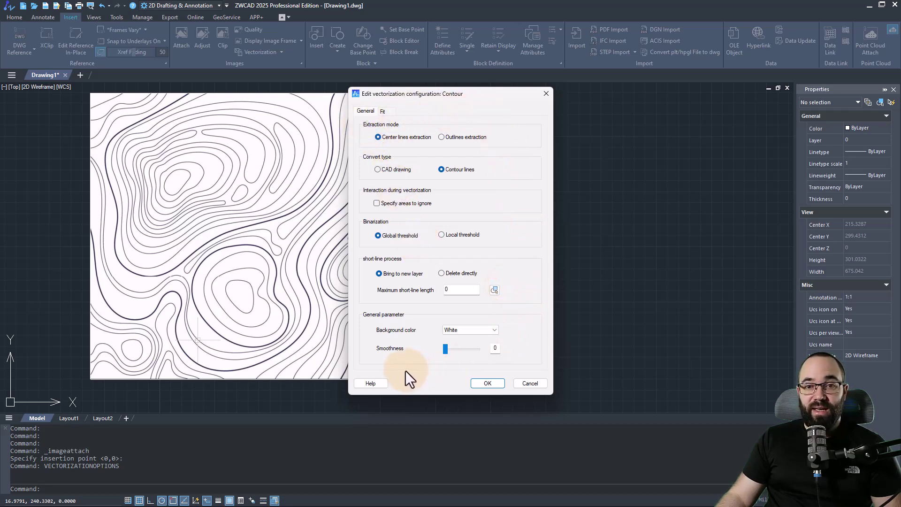
{"action": "left_click", "coordinate": [384, 111]}
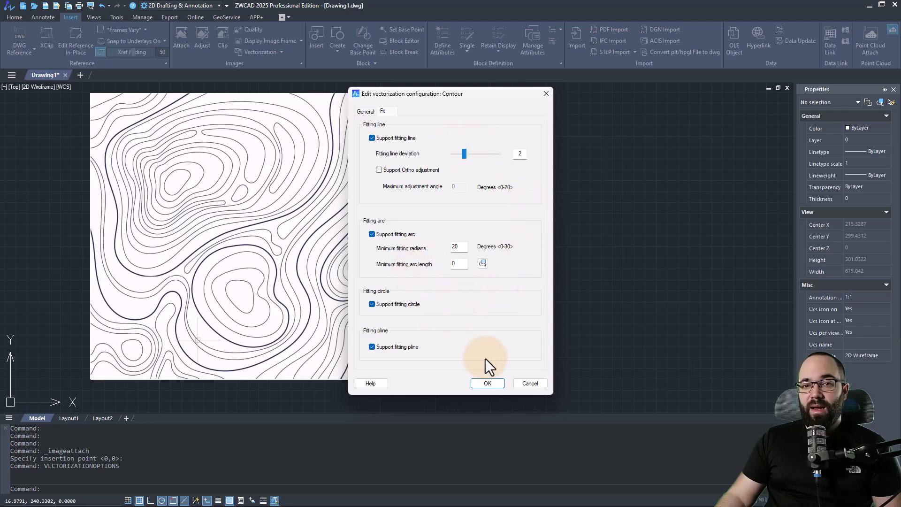
{"action": "left_click", "coordinate": [487, 384]}
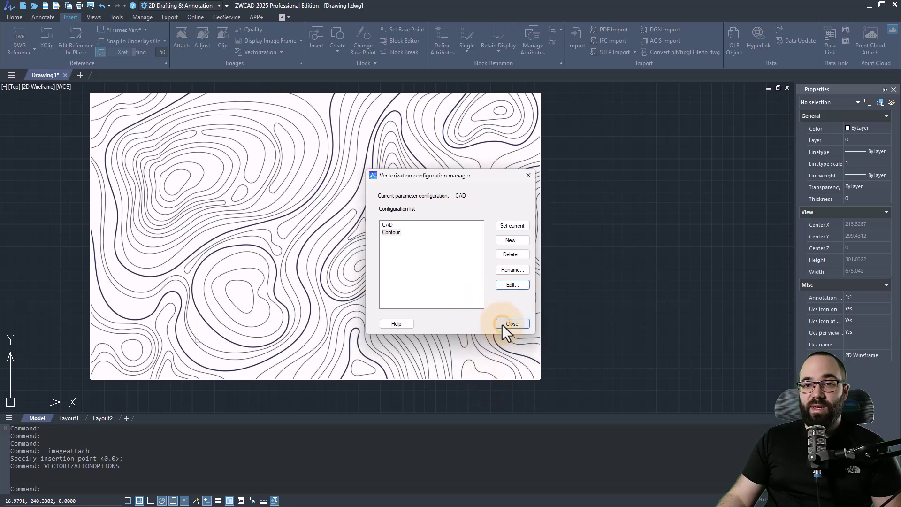
{"action": "left_click", "coordinate": [504, 325]}
Vectorize the contour-map image with VECTORIZATION, declining further modification.
{"action": "type", "text": "vec"}
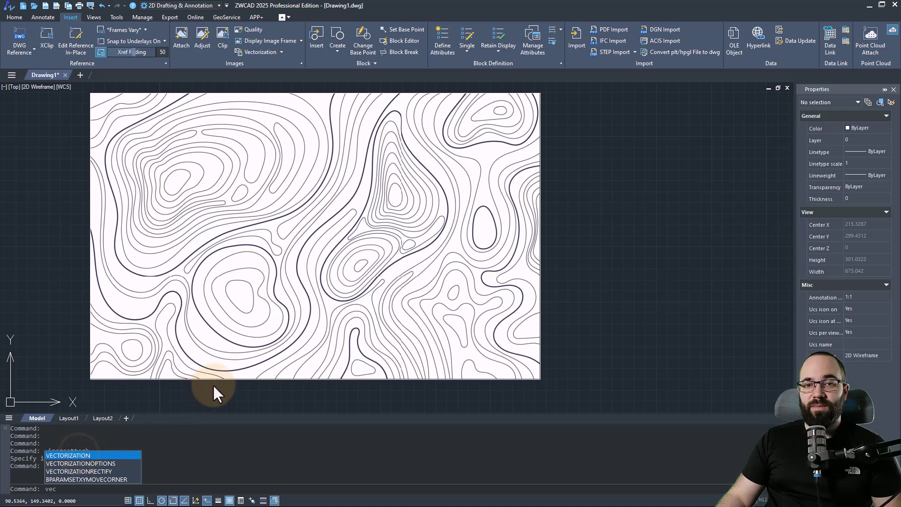
{"action": "left_click", "coordinate": [86, 457]}
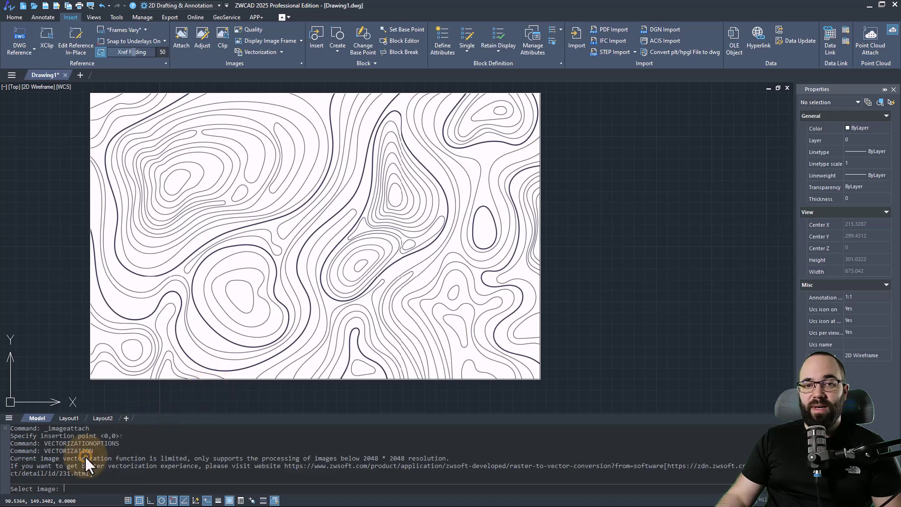
{"action": "left_click", "coordinate": [187, 379]}
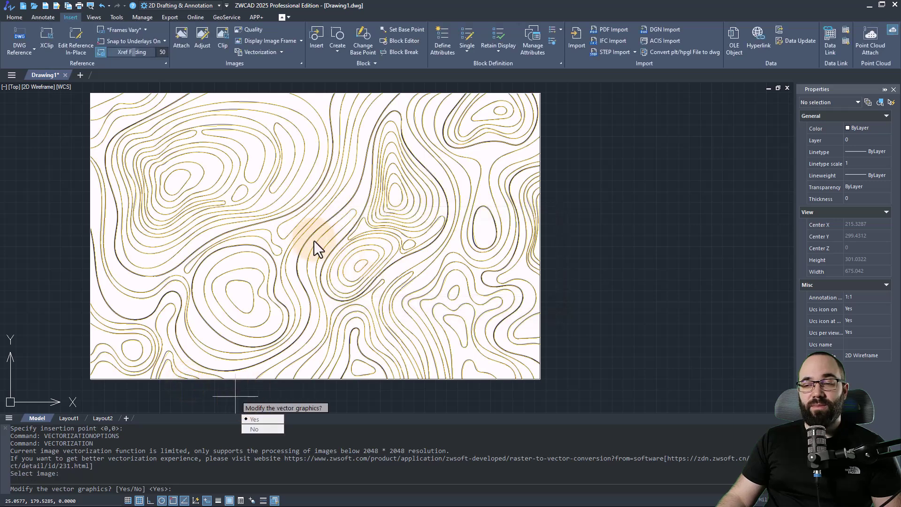
{"action": "scroll", "coordinate": [304, 286], "scroll_direction": "down", "scroll_amount": 2}
{"action": "scroll", "coordinate": [303, 177], "scroll_direction": "up", "scroll_amount": 2}
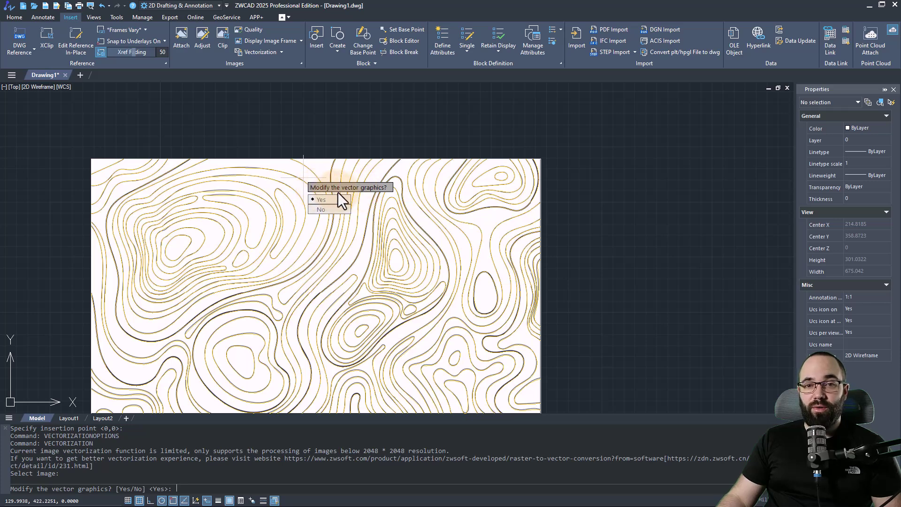
{"action": "left_click", "coordinate": [319, 209]}
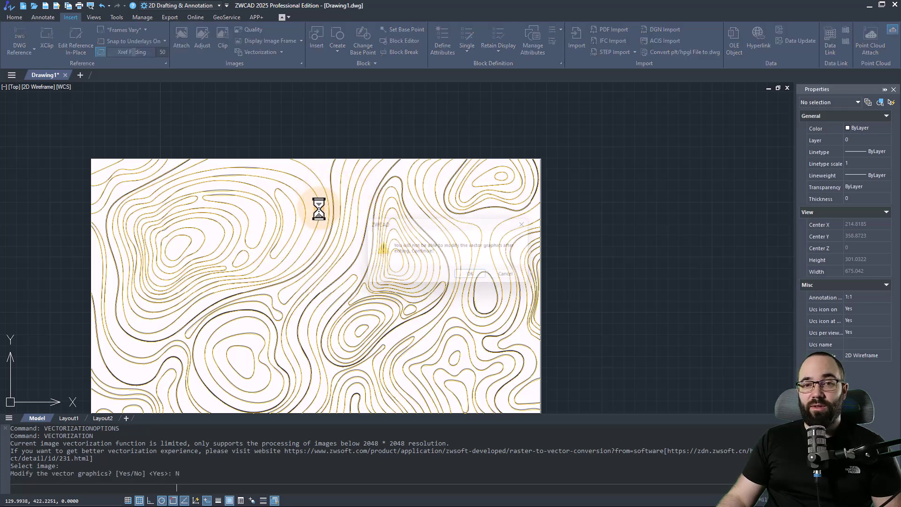
{"action": "left_click", "coordinate": [474, 278]}
Delete the original raster image, leaving only the vector contour polylines.
{"action": "left_click_drag", "start_coordinate": [315, 162], "coordinate": [299, 139]}
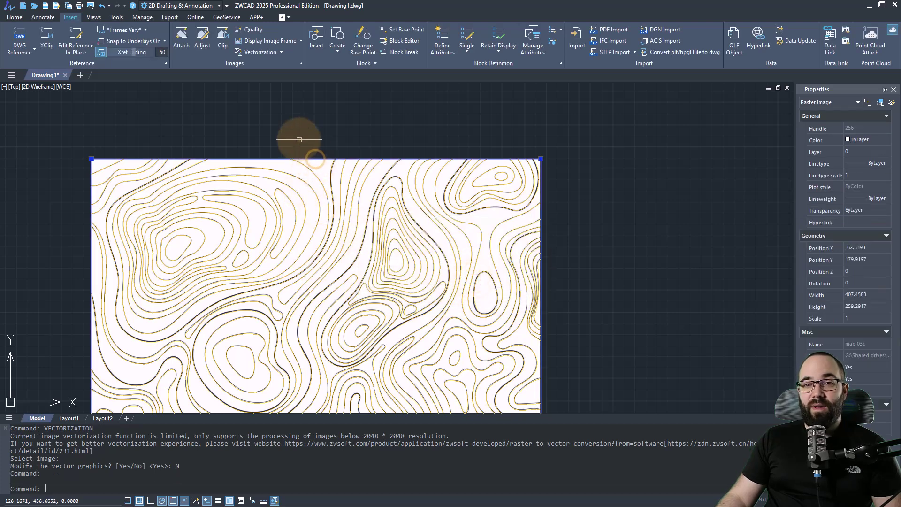
{"action": "key", "text": "Delete"}
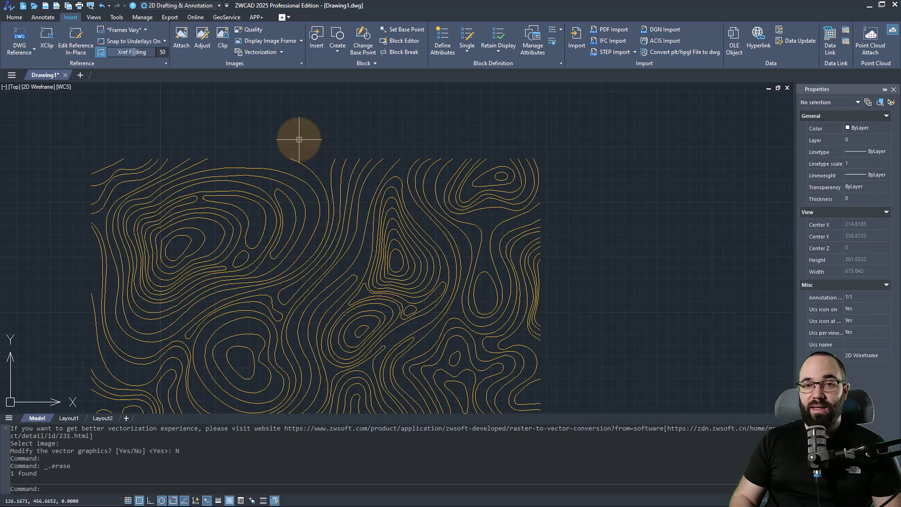
{"action": "scroll", "coordinate": [352, 262], "scroll_direction": "down", "scroll_amount": 2}
{"action": "scroll", "coordinate": [306, 242], "scroll_direction": "up", "scroll_amount": 2}
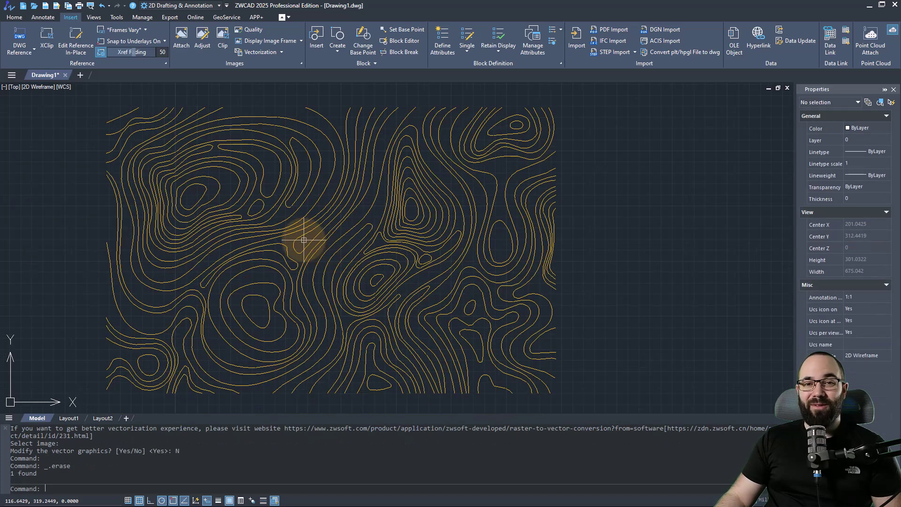
{"action": "scroll", "coordinate": [237, 256], "scroll_direction": "up", "scroll_amount": 2}
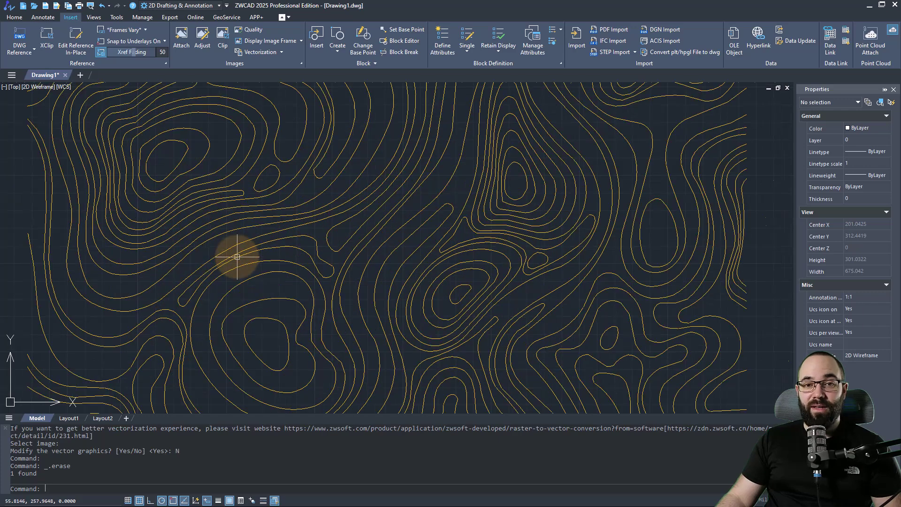
{"action": "scroll", "coordinate": [291, 258], "scroll_direction": "down", "scroll_amount": 4}
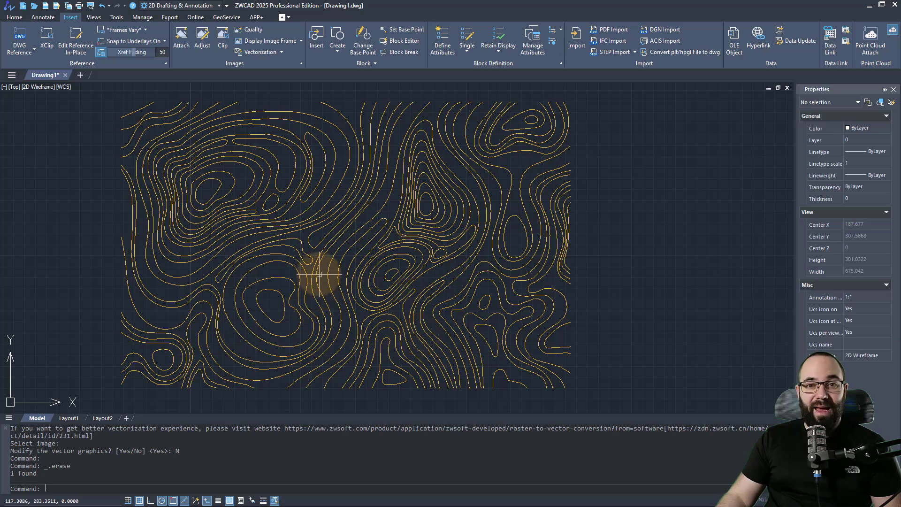
{"action": "mouse_move", "coordinate": [457, 335]}
{"action": "middle_mouse_down"}
{"action": "mouse_move", "coordinate": [430, 303]}
{"action": "mouse_move", "coordinate": [424, 316]}
{"action": "mouse_move", "coordinate": [412, 292]}
{"action": "mouse_move", "coordinate": [500, 299]}
{"action": "mouse_move", "coordinate": [493, 264]}
{"action": "mouse_move", "coordinate": [483, 267]}
{"action": "mouse_move", "coordinate": [428, 145]}
{"action": "mouse_move", "coordinate": [396, 216]}
{"action": "middle_mouse_up"}
Set the small closed contour loop's elevation to 100 in Properties.
{"action": "scroll", "coordinate": [359, 234], "scroll_direction": "down", "scroll_amount": 3}
{"action": "left_click", "coordinate": [302, 242]}
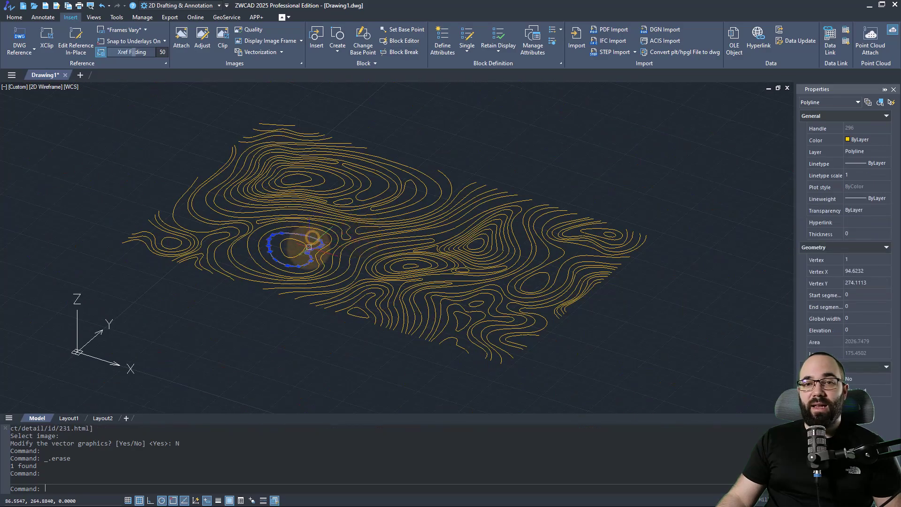
{"action": "key", "text": "Escape"}
{"action": "key", "text": "Escape"}
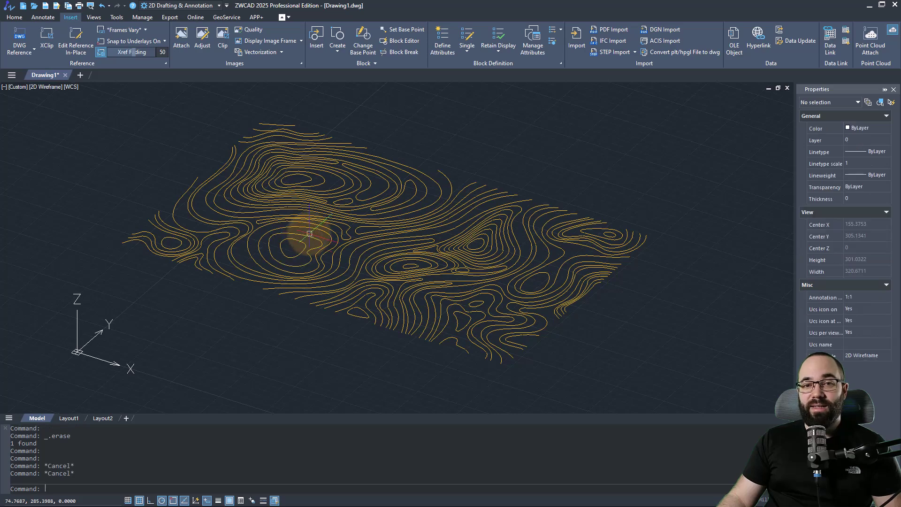
{"action": "left_click", "coordinate": [301, 241]}
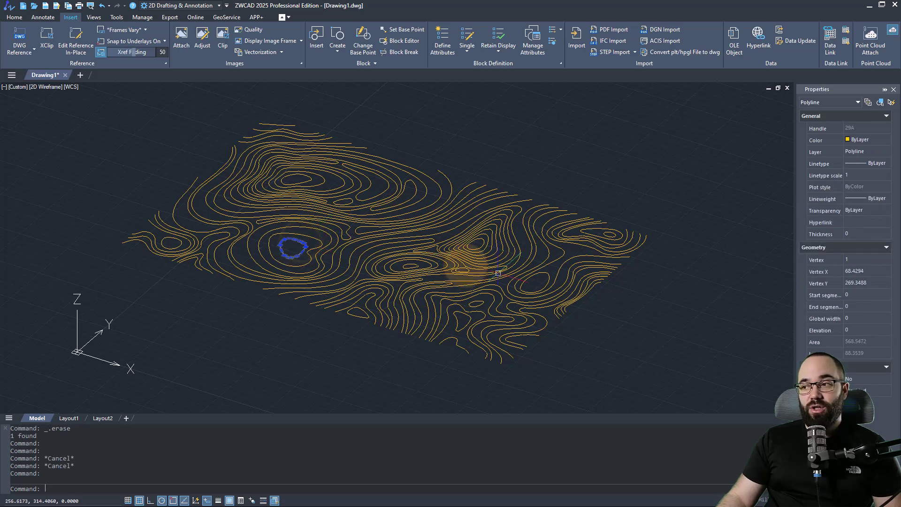
{"action": "left_click", "coordinate": [851, 329]}
{"action": "type", "text": "1"}
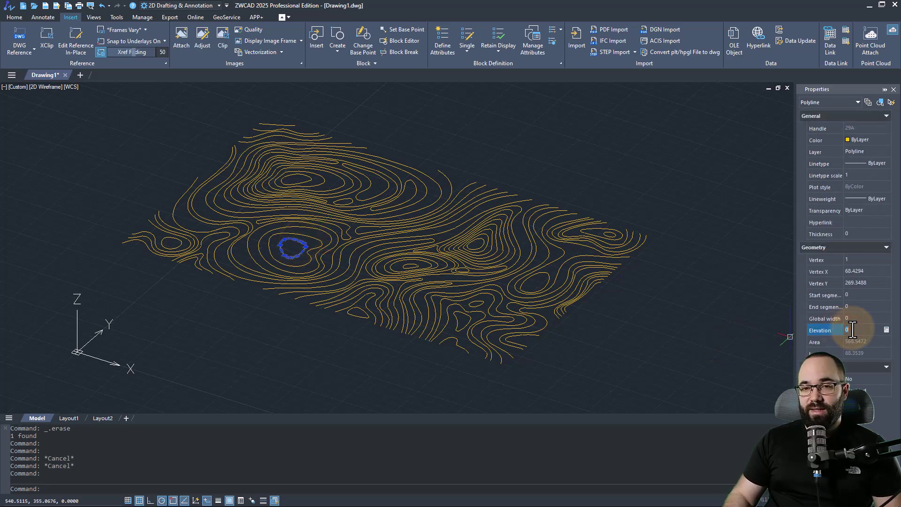
{"action": "type", "text": "0"}
{"action": "key", "text": "Return"}
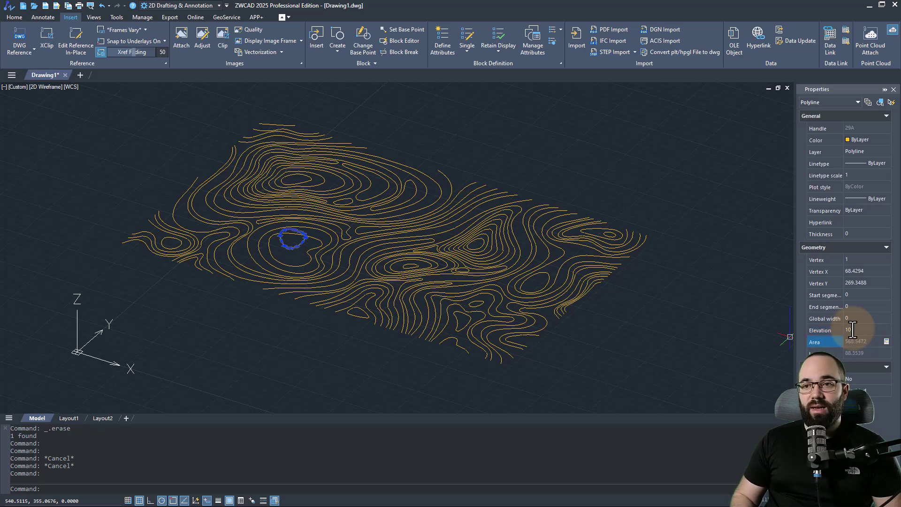
{"action": "type", "text": "0"}
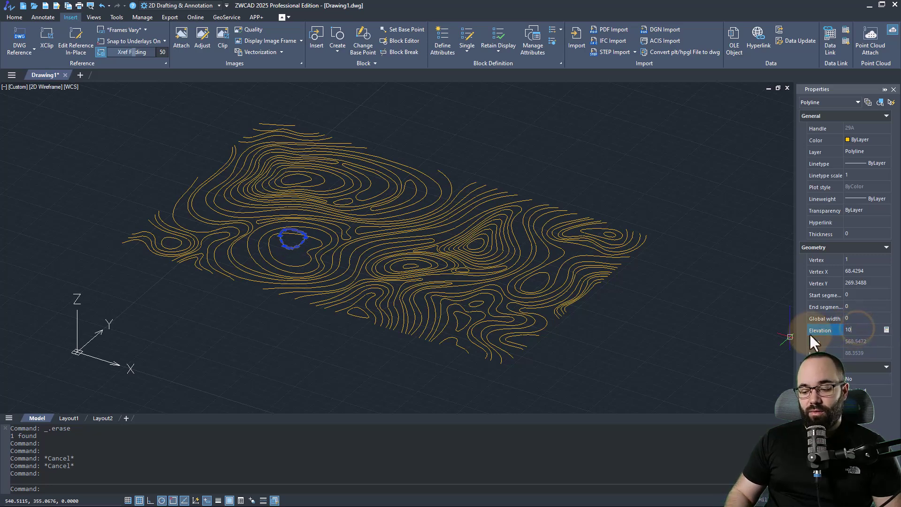
{"action": "key", "text": "Return"}
Lift the lower contour loop to an elevation of 80.
{"action": "left_click", "coordinate": [316, 240]}
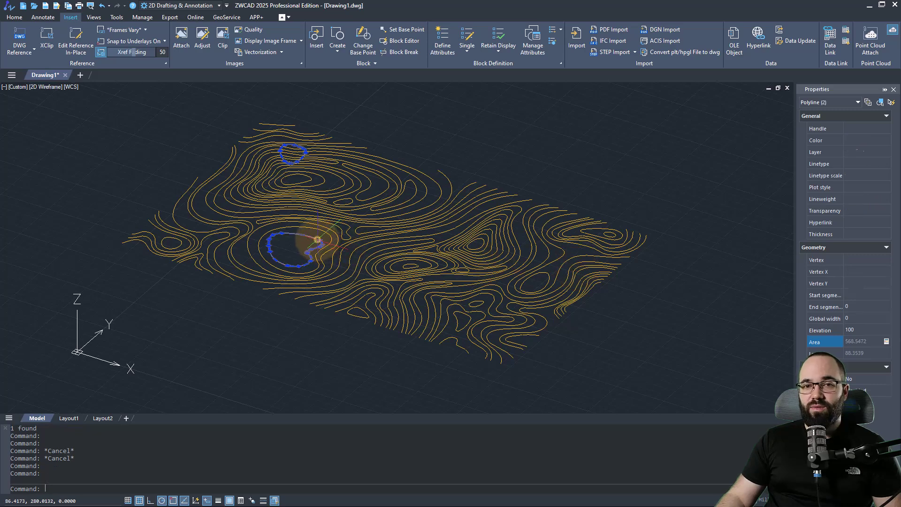
{"action": "key", "text": "Escape"}
{"action": "left_click", "coordinate": [301, 231]}
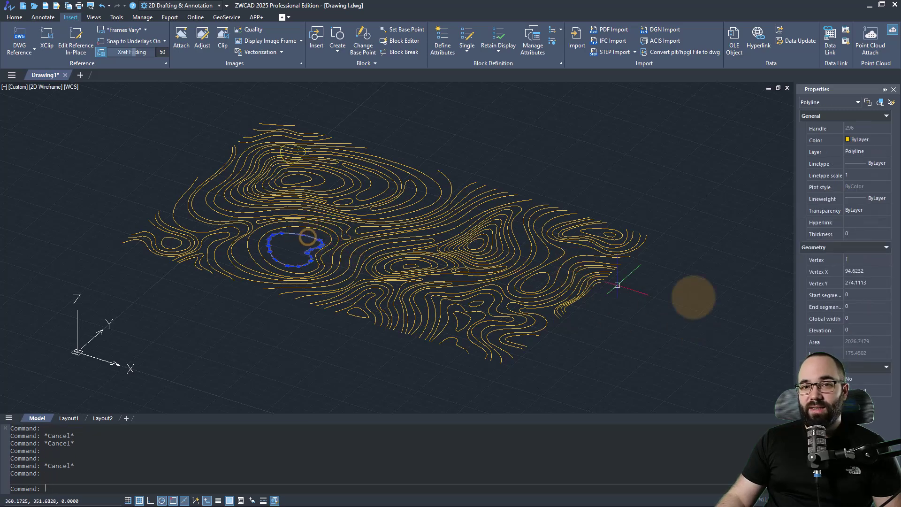
{"action": "left_click", "coordinate": [850, 330]}
{"action": "type", "text": "80"}
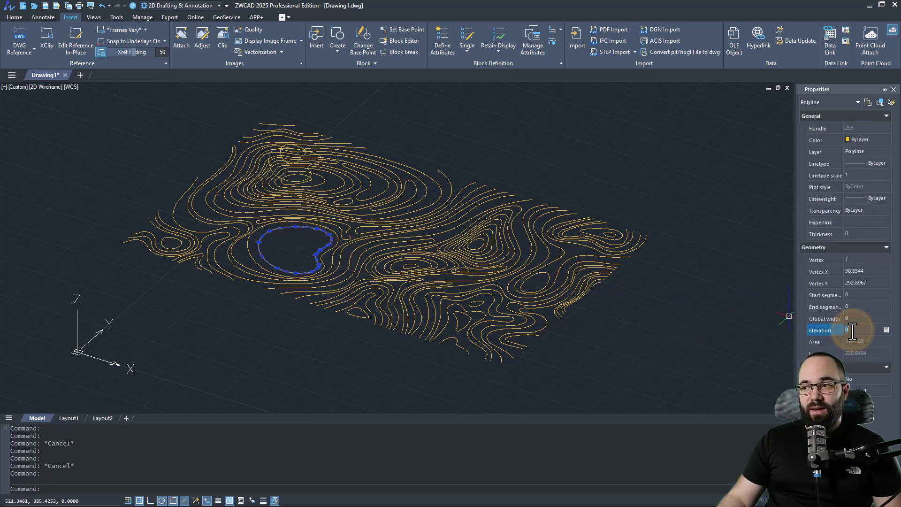
{"action": "left_click", "coordinate": [859, 342]}
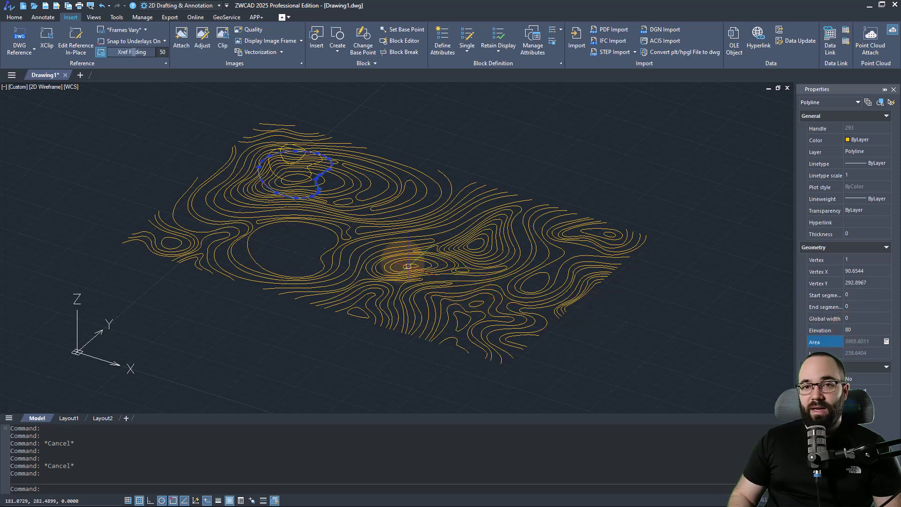
{"action": "key", "text": "Escape"}
Set the contour around the hole and the long contour to elevation 40.
{"action": "left_click", "coordinate": [332, 221]}
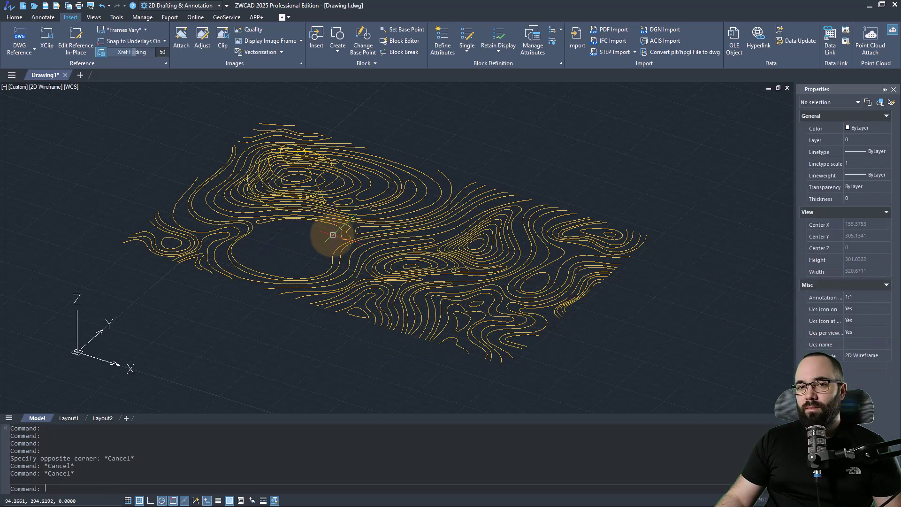
{"action": "left_click", "coordinate": [857, 272]}
{"action": "type", "text": "40"}
{"action": "key", "text": "Return"}
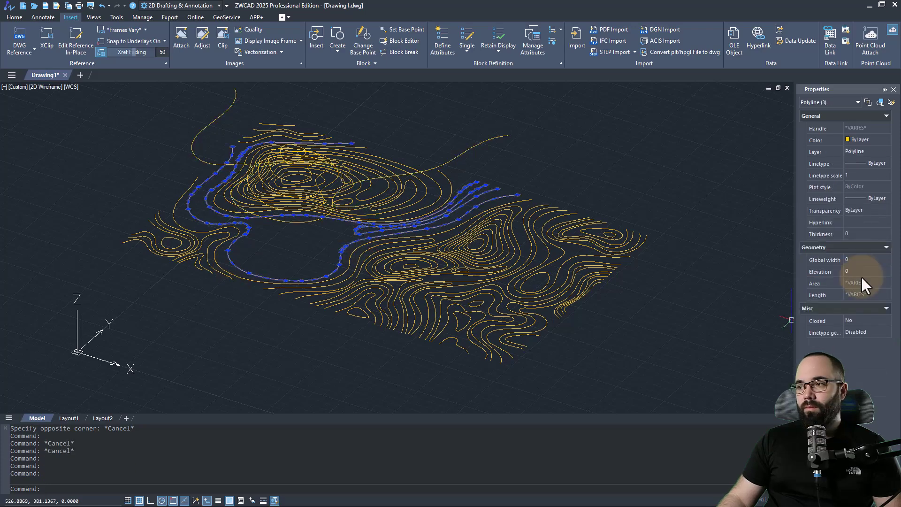
{"action": "key", "text": "Escape"}
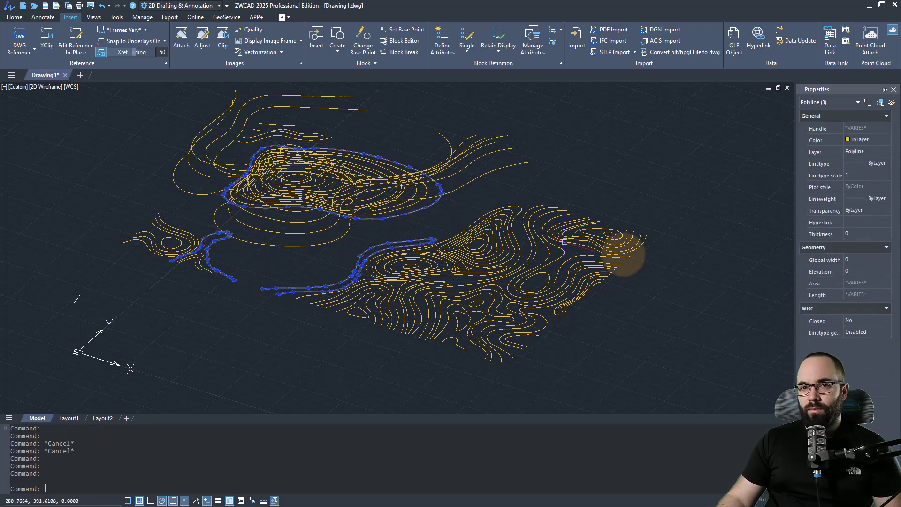
Orbit the terrain to an oblique 3D view of the layered contours.
{"action": "left_click", "coordinate": [427, 371]}
{"action": "key", "text": "Escape"}
{"action": "middle_click_drag", "start_coordinate": [427, 371], "coordinate": [384, 373], "text": "shift"}
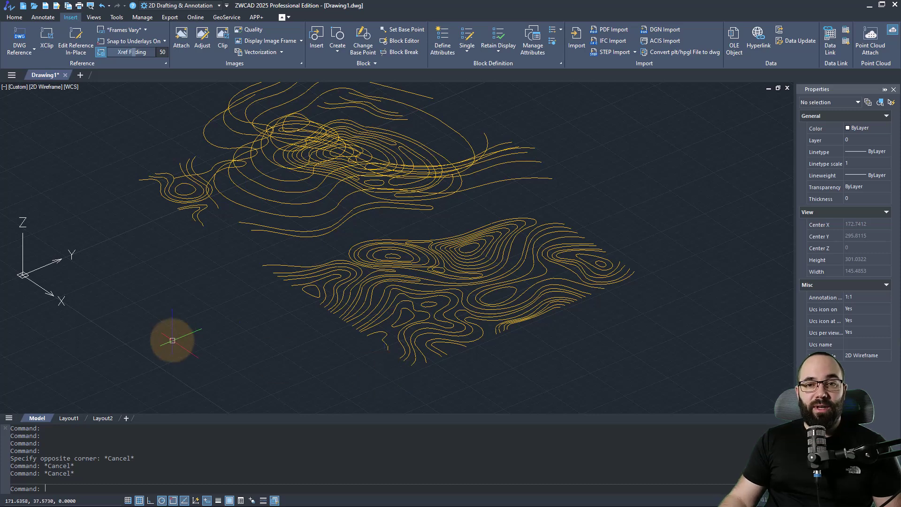
{"action": "middle_click_drag", "start_coordinate": [170, 342], "coordinate": [221, 366], "text": "shift"}
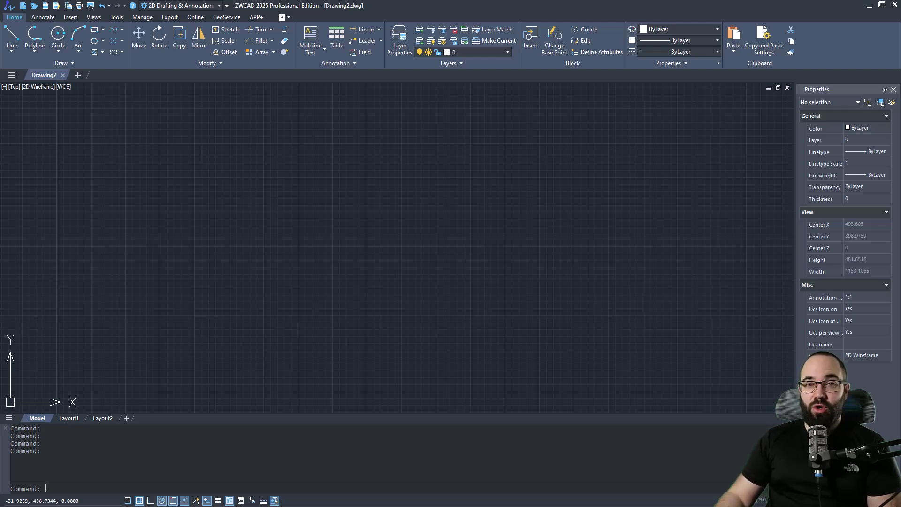
Create the new empty Drawing2 and bring up the Insert ribbon's import tools.
{"action": "left_click", "coordinate": [167, 184]}
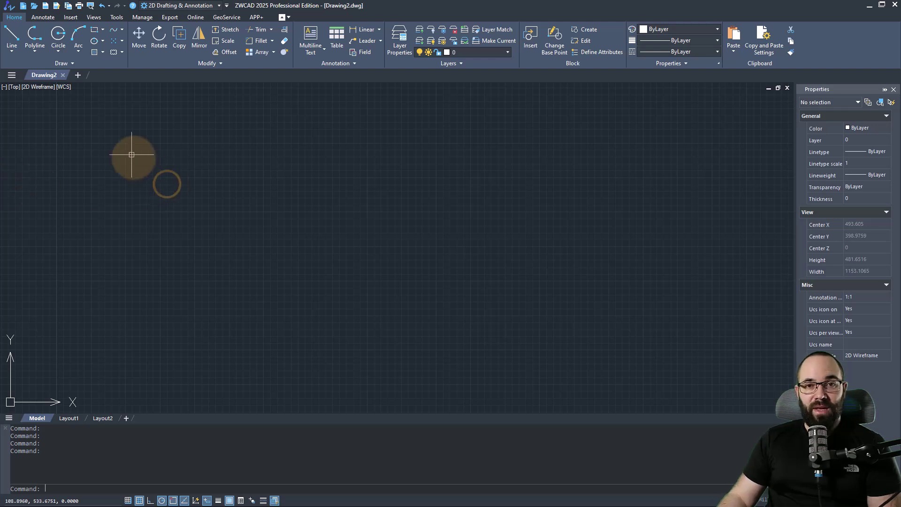
{"action": "left_click", "coordinate": [69, 18]}
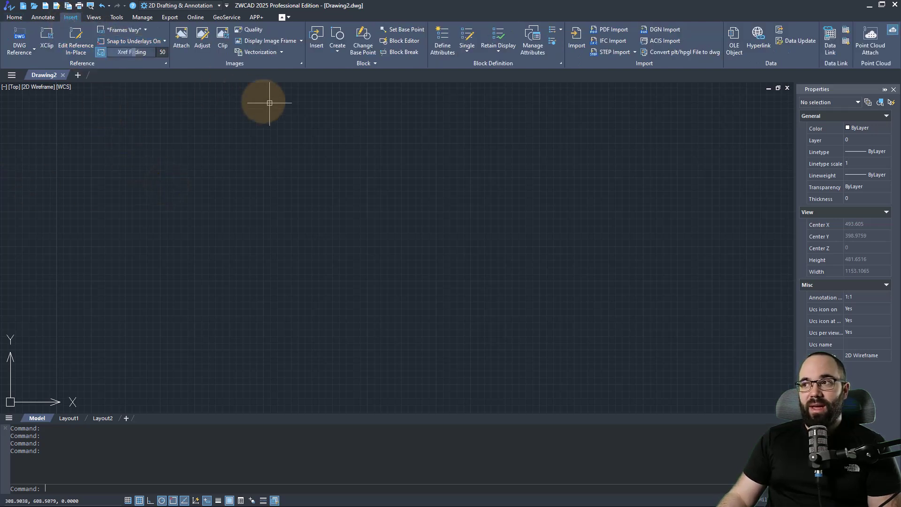
Choose the Fasada 45 III point cloud and accept attach settings of scale 1, angle 0.
{"action": "left_click", "coordinate": [868, 53]}
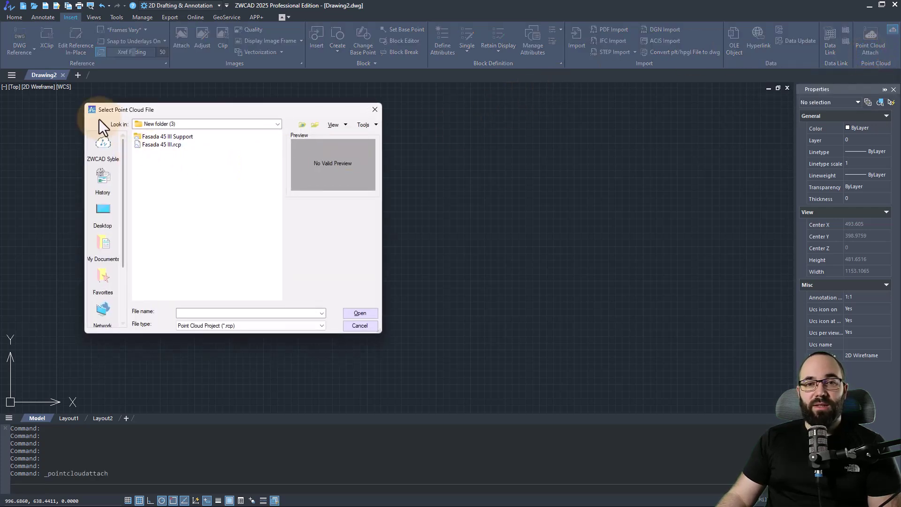
{"action": "left_click", "coordinate": [151, 146]}
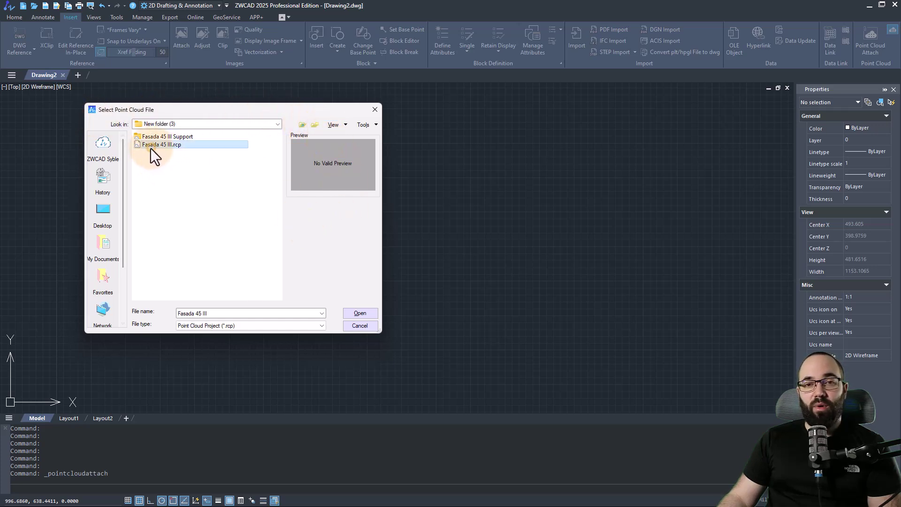
{"action": "left_click", "coordinate": [355, 312]}
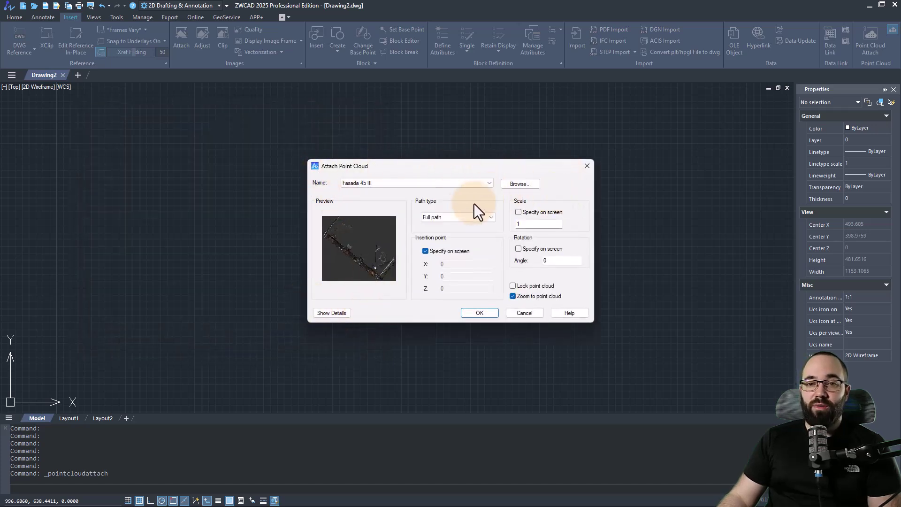
{"action": "left_click", "coordinate": [458, 217]}
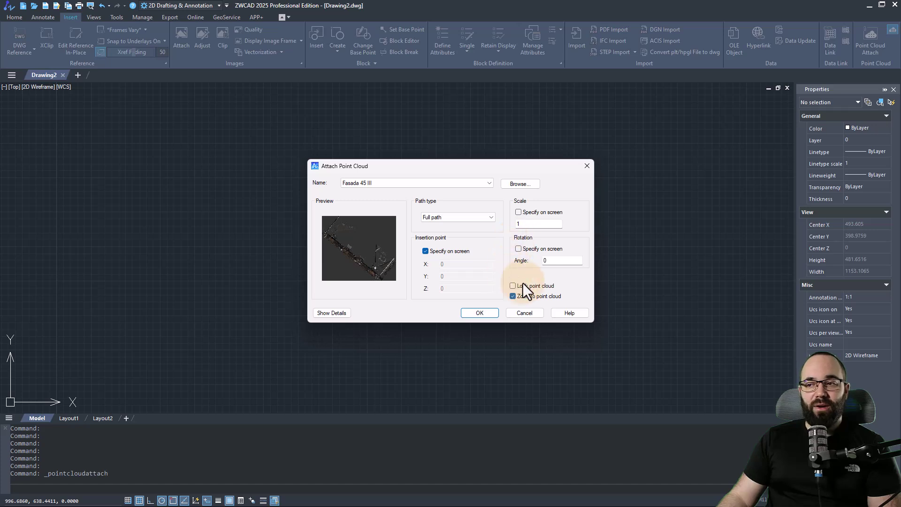
{"action": "left_click", "coordinate": [479, 312]}
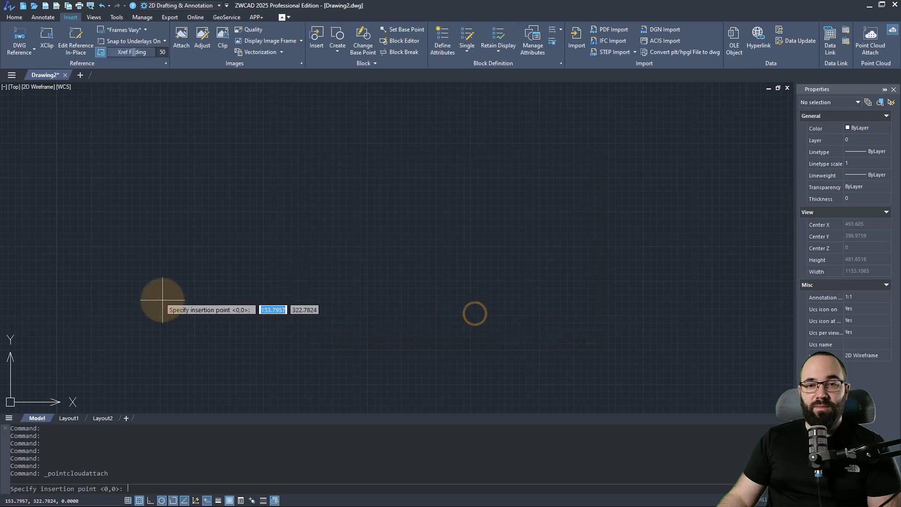
Place the Fasada 45 III point cloud and move it upward with MOVE.
{"action": "left_click", "coordinate": [33, 379]}
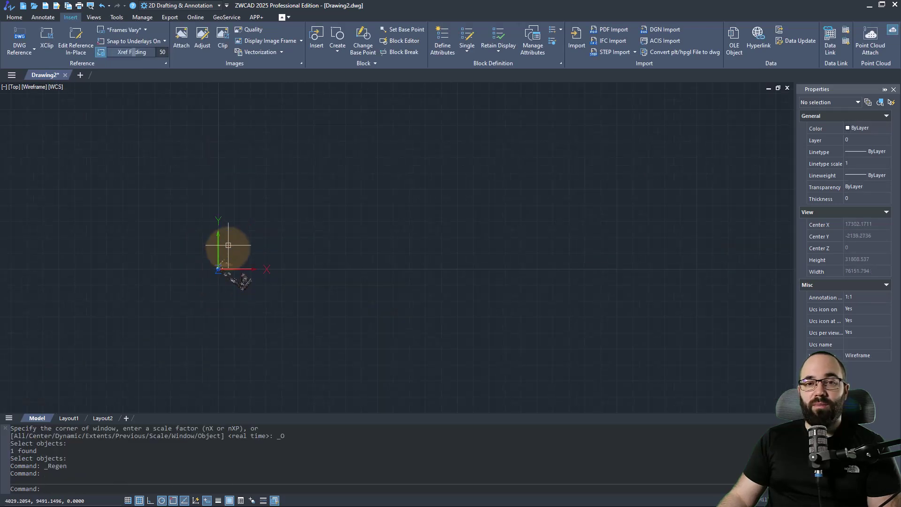
{"action": "scroll", "coordinate": [217, 252], "scroll_direction": "up", "scroll_amount": 2}
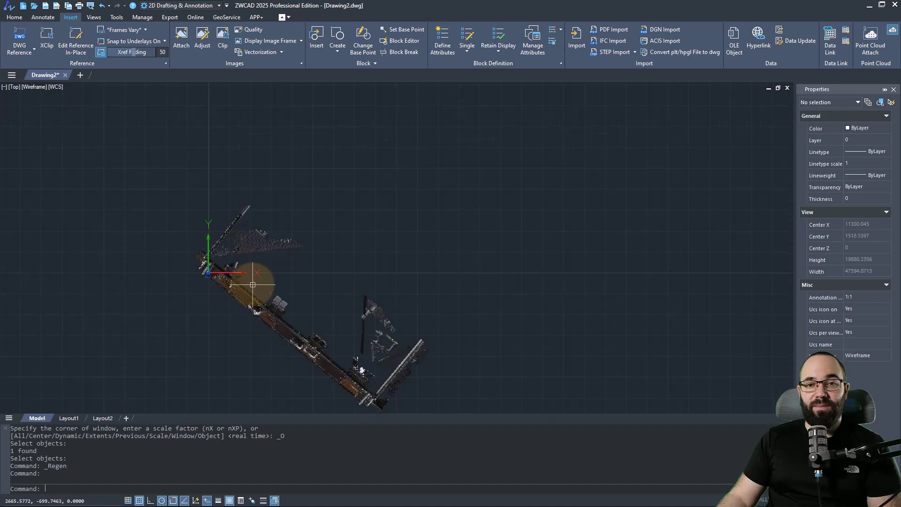
{"action": "left_click", "coordinate": [245, 296]}
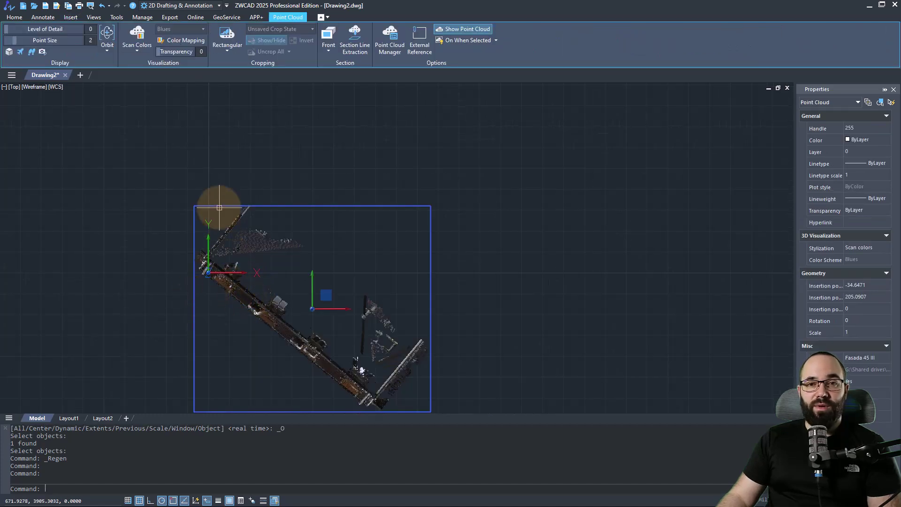
{"action": "type", "text": "m"}
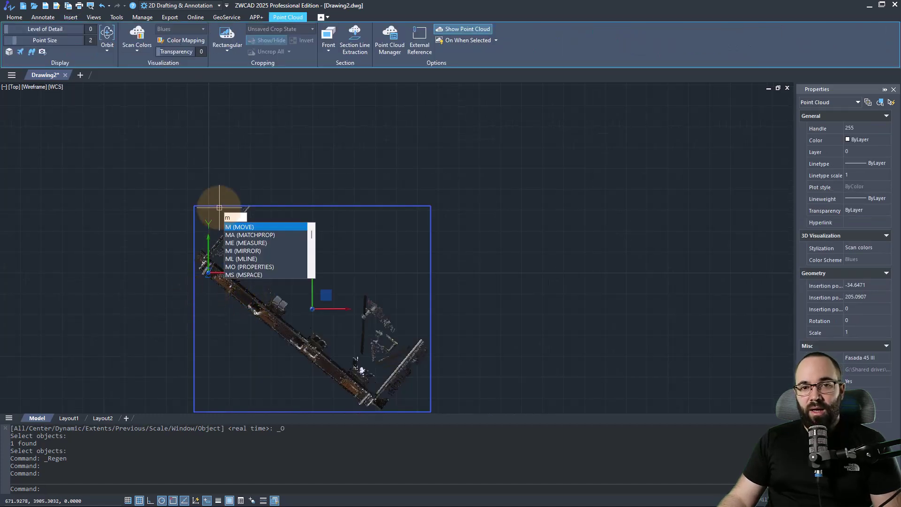
{"action": "key", "text": "Return"}
{"action": "left_click", "coordinate": [299, 258]}
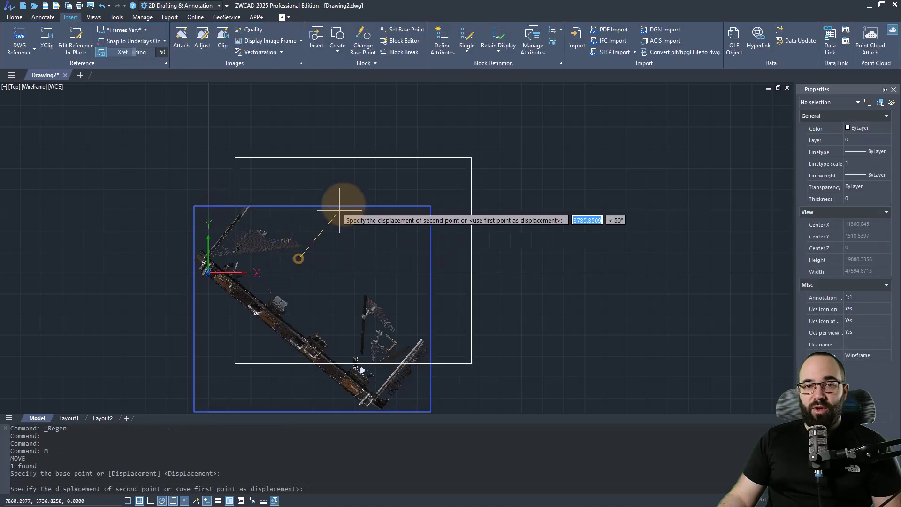
{"action": "left_click", "coordinate": [321, 112]}
Recentre the view and orbit into a 3D view of the building.
{"action": "middle_click_drag", "start_coordinate": [294, 221], "coordinate": [273, 255]}
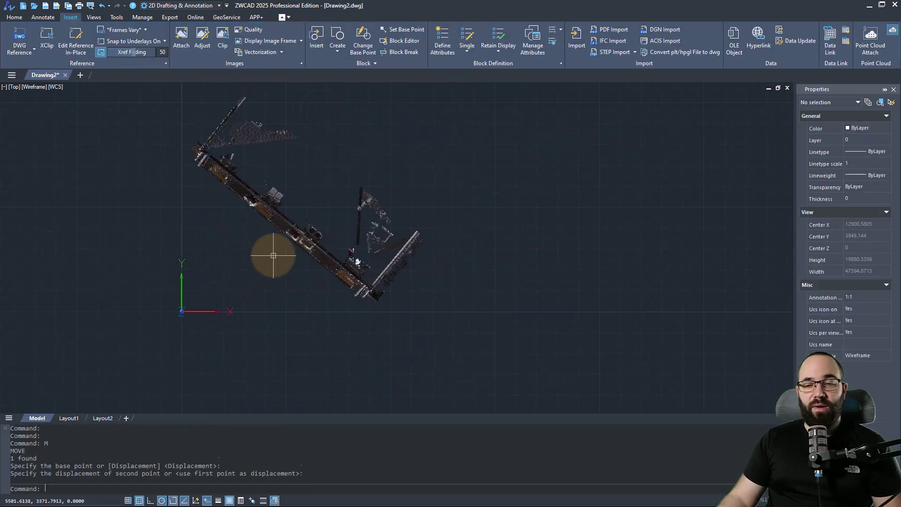
{"action": "key", "text": "Escape"}
{"action": "key", "text": "Escape"}
{"action": "middle_click_drag", "start_coordinate": [331, 305], "coordinate": [416, 303], "text": "shift"}
{"action": "scroll", "coordinate": [260, 247], "scroll_direction": "up", "scroll_amount": 5}
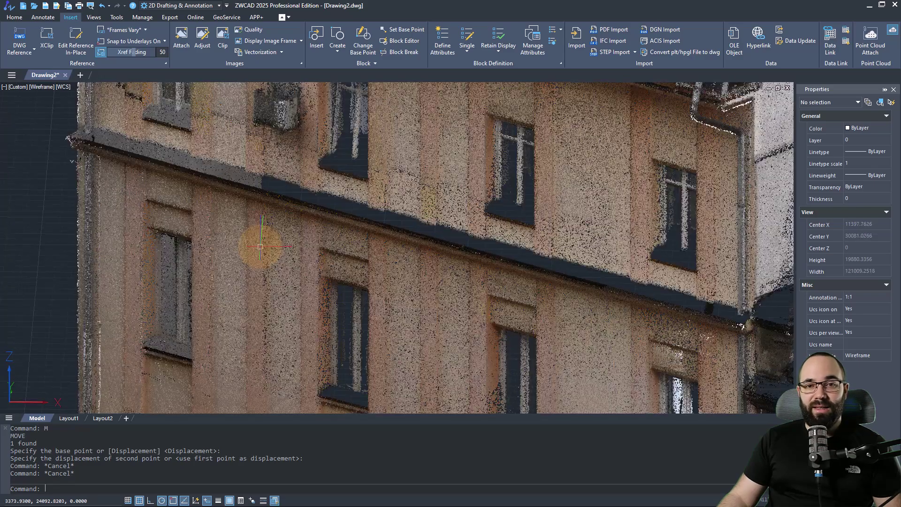
{"action": "scroll", "coordinate": [260, 247], "scroll_direction": "up", "scroll_amount": 10}
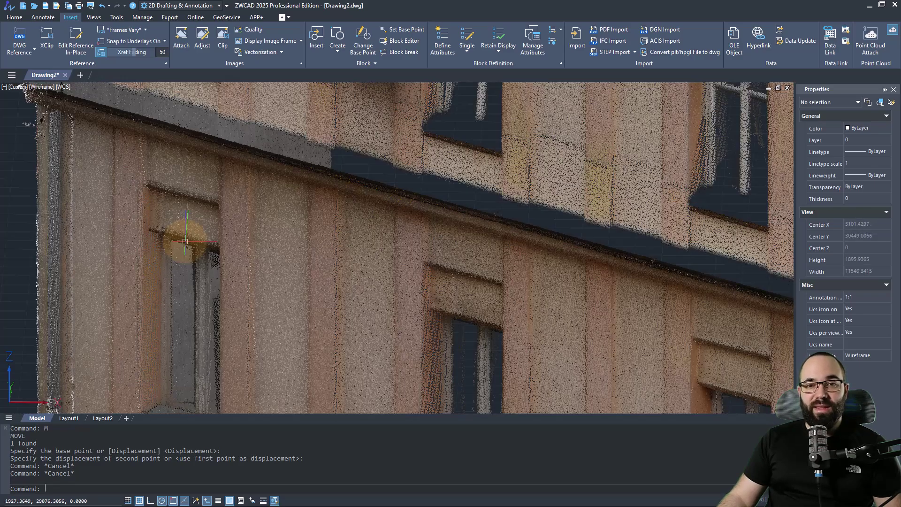
{"action": "scroll", "coordinate": [185, 241], "scroll_direction": "down", "scroll_amount": 10}
{"action": "middle_click_drag", "start_coordinate": [196, 202], "coordinate": [216, 251], "text": "shift"}
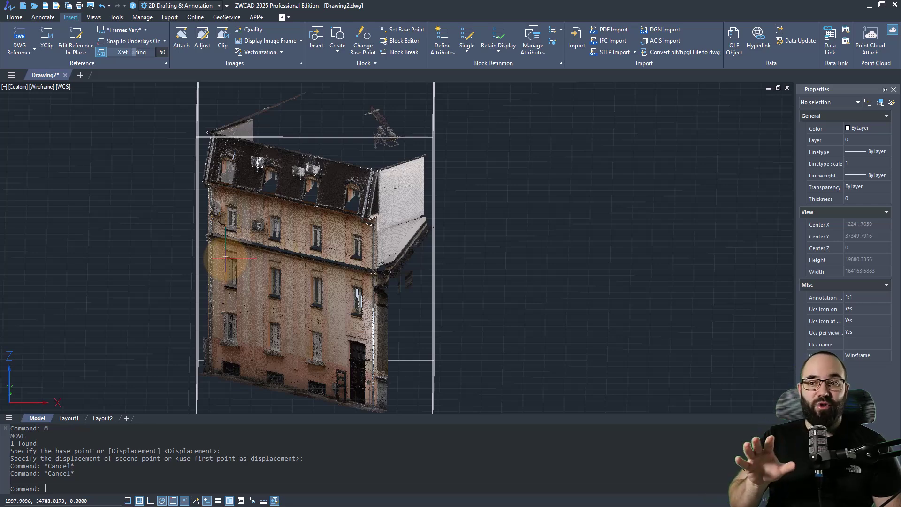
{"action": "scroll", "coordinate": [312, 317], "scroll_direction": "up", "scroll_amount": 6}
{"action": "scroll", "coordinate": [312, 318], "scroll_direction": "down", "scroll_amount": 6}
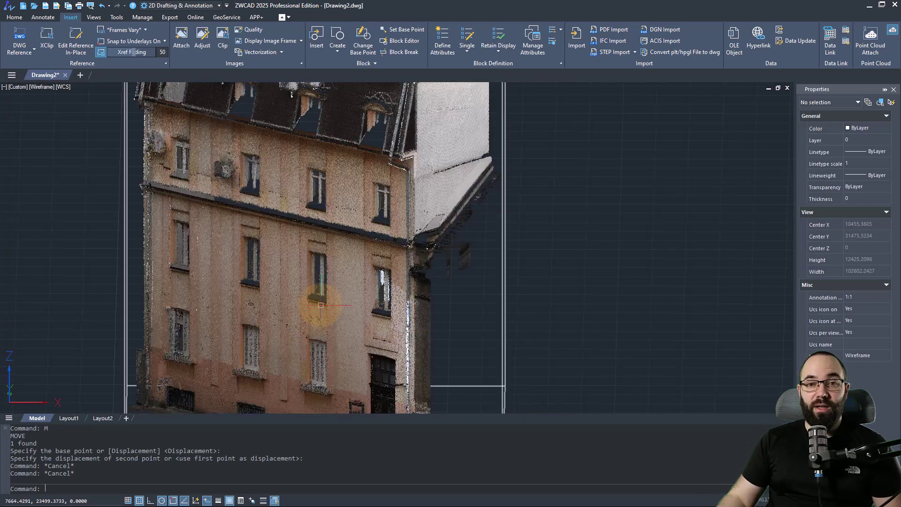
{"action": "left_click", "coordinate": [331, 291]}
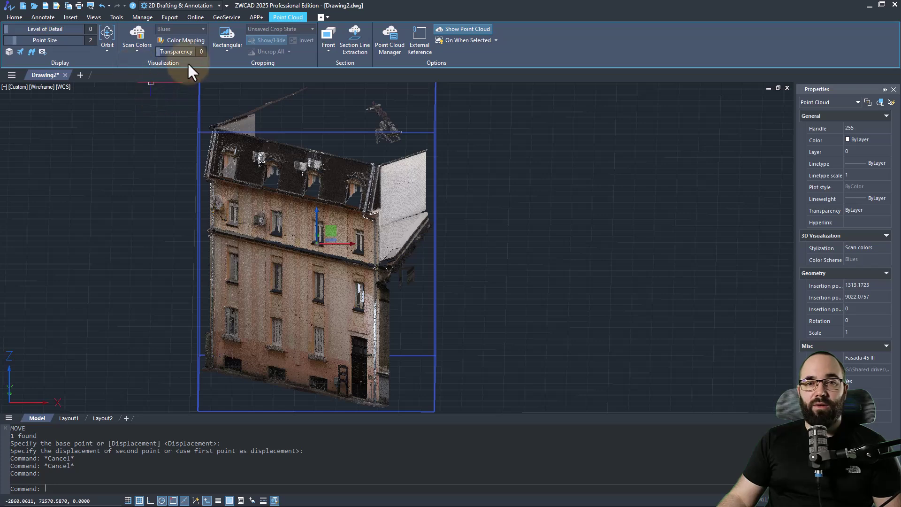
{"action": "left_click", "coordinate": [132, 50]}
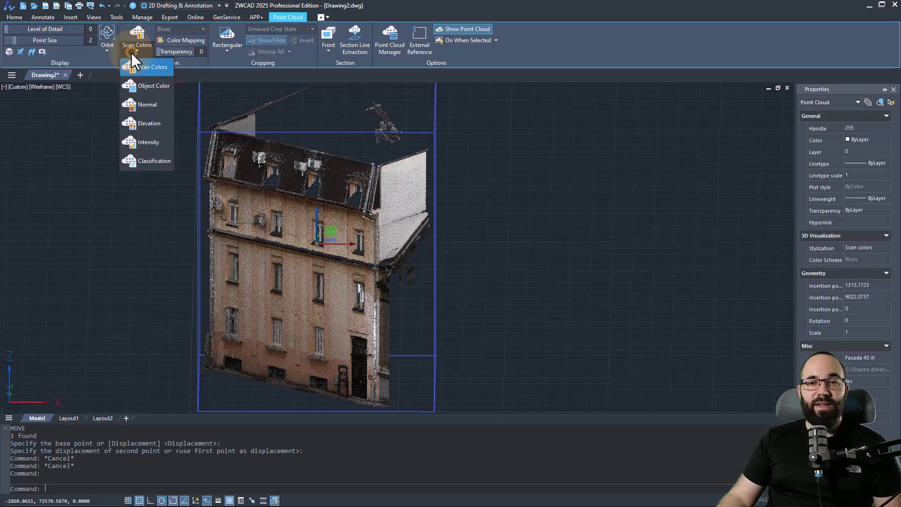
{"action": "left_click", "coordinate": [142, 86]}
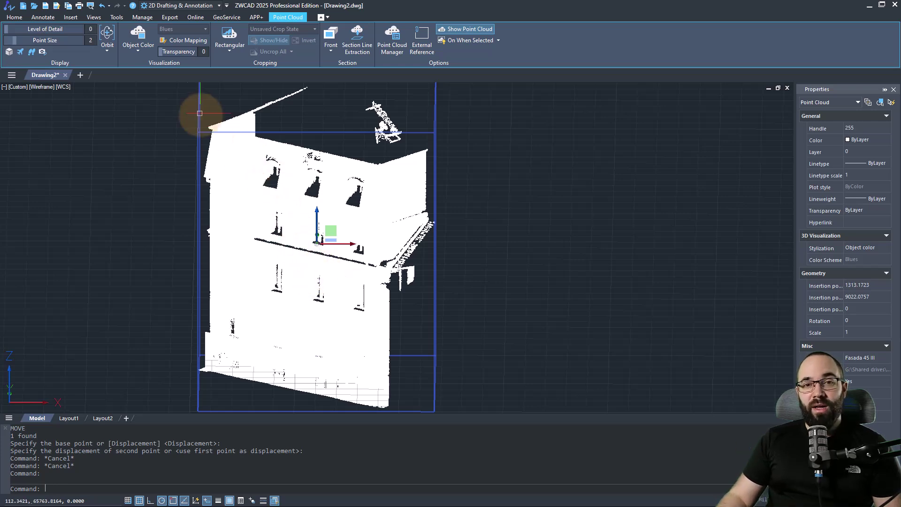
{"action": "left_click", "coordinate": [136, 55]}
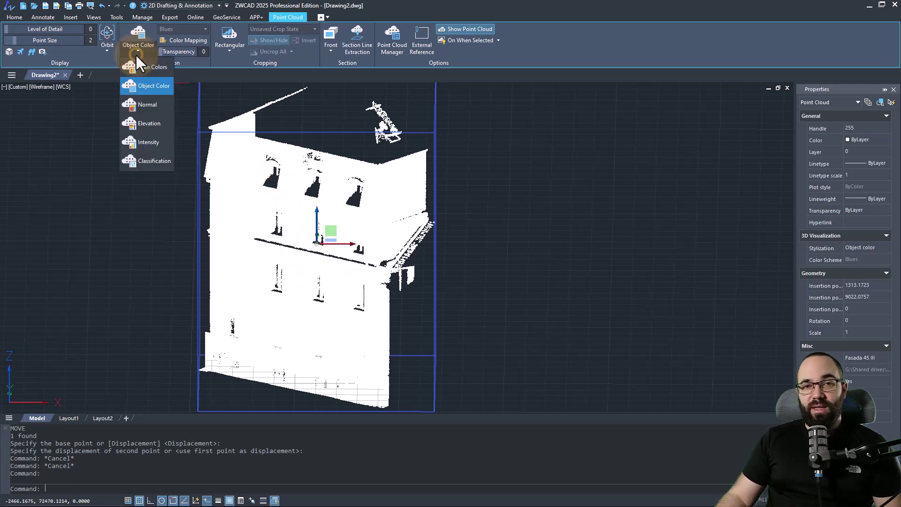
{"action": "left_click", "coordinate": [149, 105]}
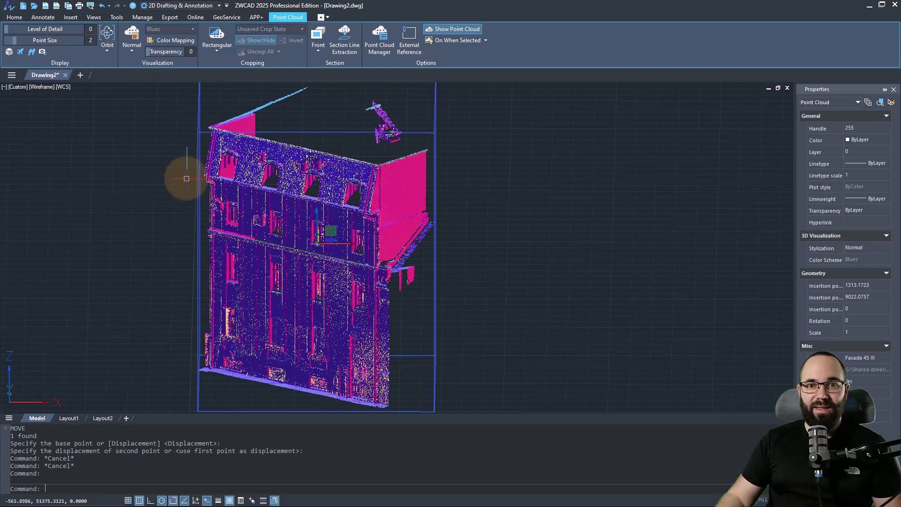
{"action": "scroll", "coordinate": [358, 246], "scroll_direction": "up", "scroll_amount": 4}
{"action": "scroll", "coordinate": [311, 288], "scroll_direction": "down", "scroll_amount": 4}
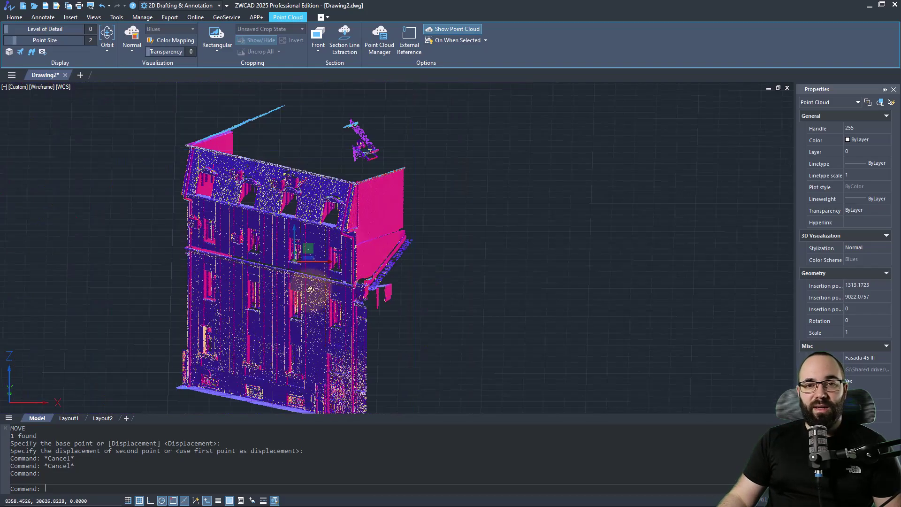
{"action": "mouse_move", "coordinate": [308, 292]}
{"action": "middle_mouse_down", "text": "shift"}
{"action": "mouse_move", "coordinate": [272, 259]}
{"action": "mouse_move", "coordinate": [315, 286]}
{"action": "middle_mouse_up", "text": "shift"}
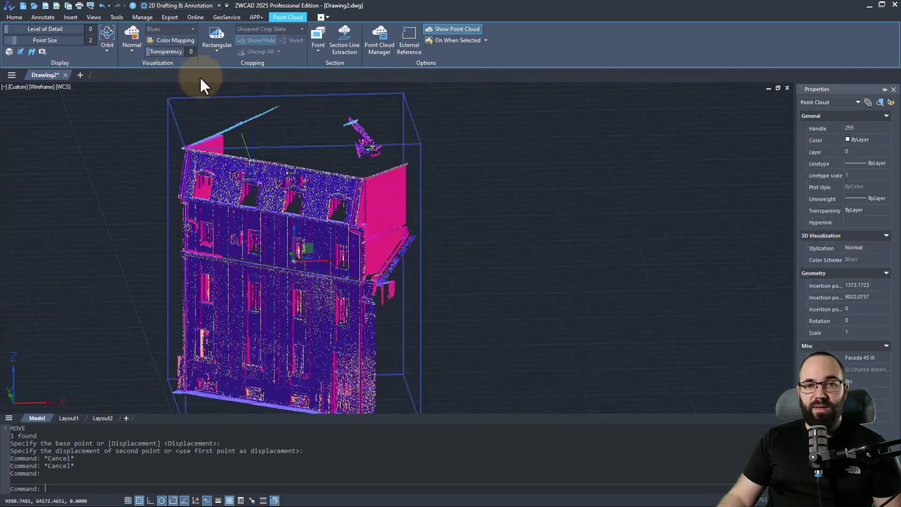
{"action": "left_click", "coordinate": [130, 53]}
{"action": "left_click", "coordinate": [145, 121]}
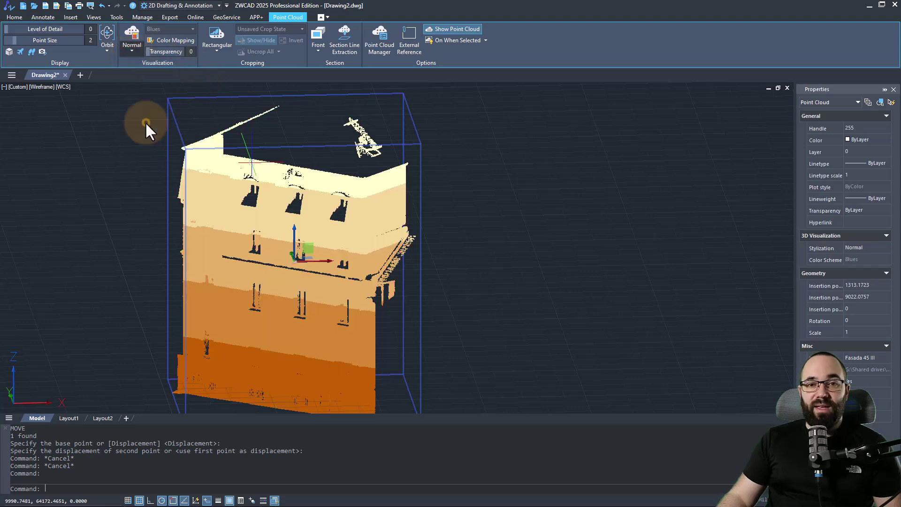
{"action": "scroll", "coordinate": [409, 261], "scroll_direction": "down", "scroll_amount": 3}
{"action": "middle_click_drag", "start_coordinate": [408, 261], "coordinate": [422, 277], "text": "shift"}
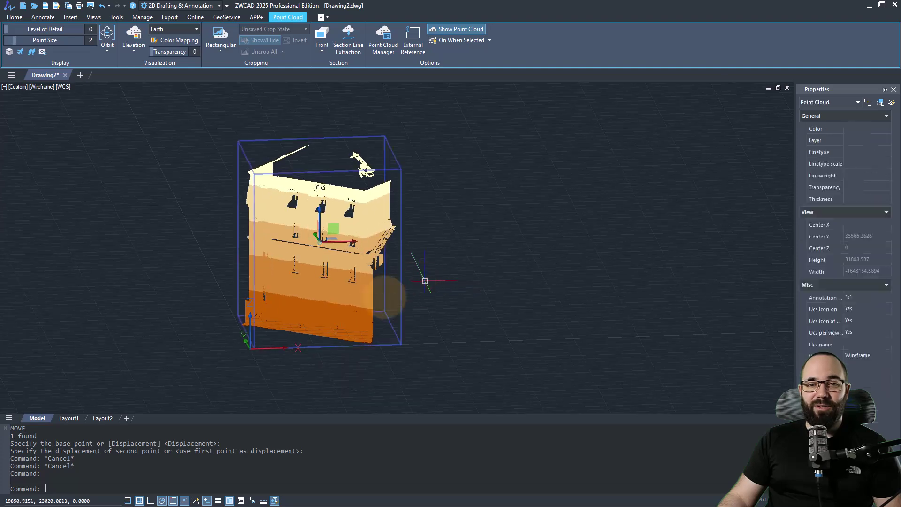
{"action": "scroll", "coordinate": [293, 228], "scroll_direction": "up", "scroll_amount": 2}
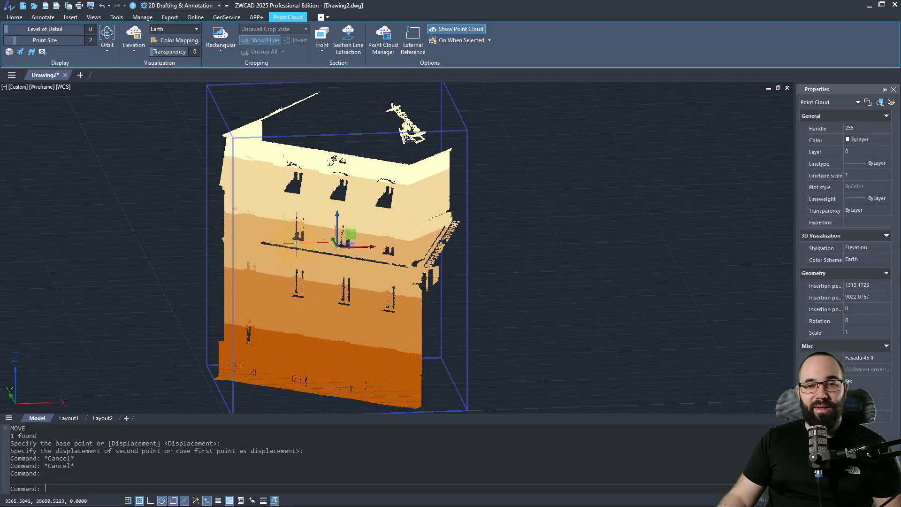
{"action": "middle_click_drag", "start_coordinate": [443, 298], "coordinate": [455, 314], "text": "shift"}
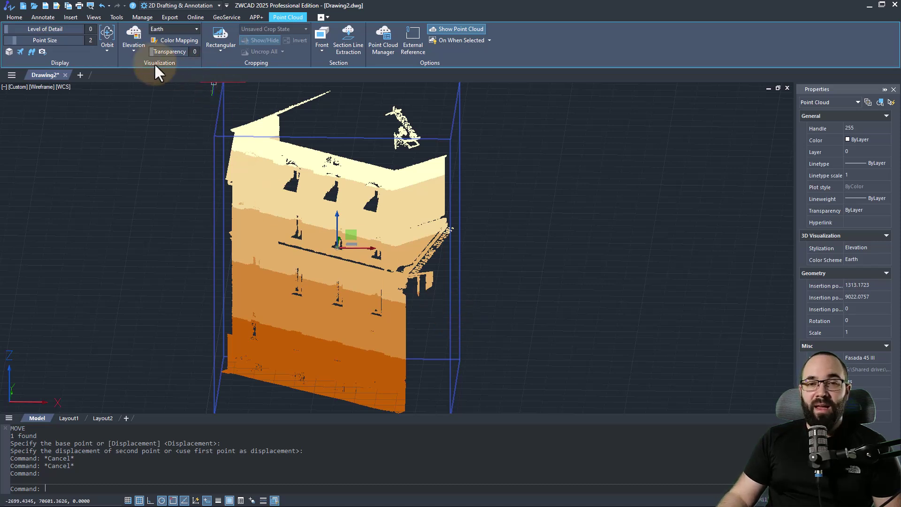
{"action": "left_click", "coordinate": [131, 53]}
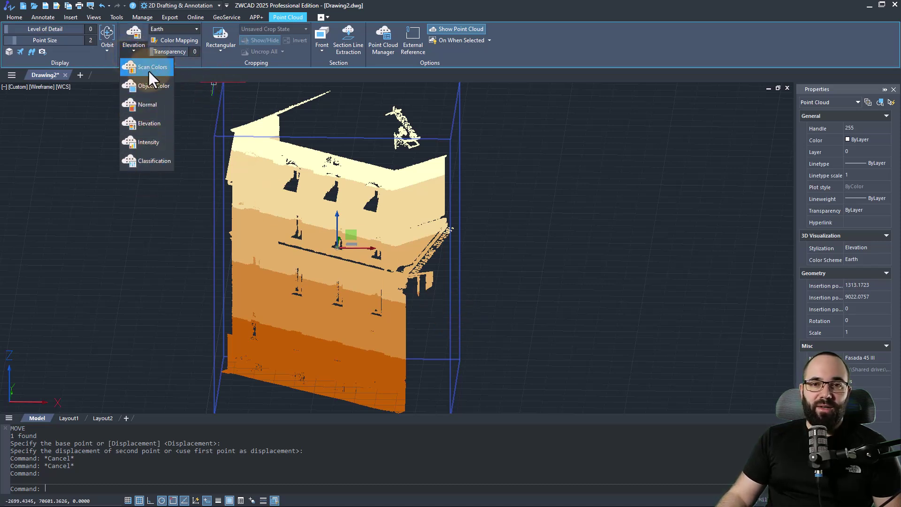
{"action": "left_click", "coordinate": [142, 70]}
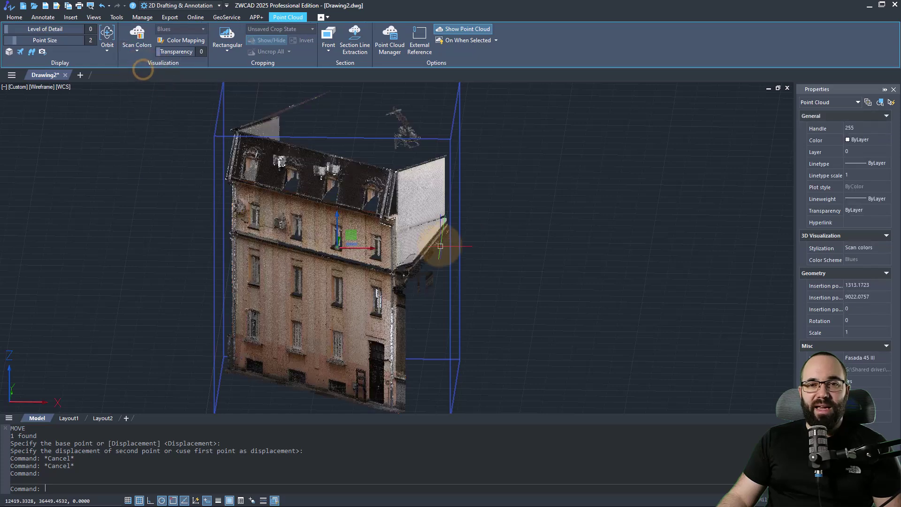
{"action": "middle_click_drag", "start_coordinate": [441, 246], "coordinate": [213, 264], "text": "shift"}
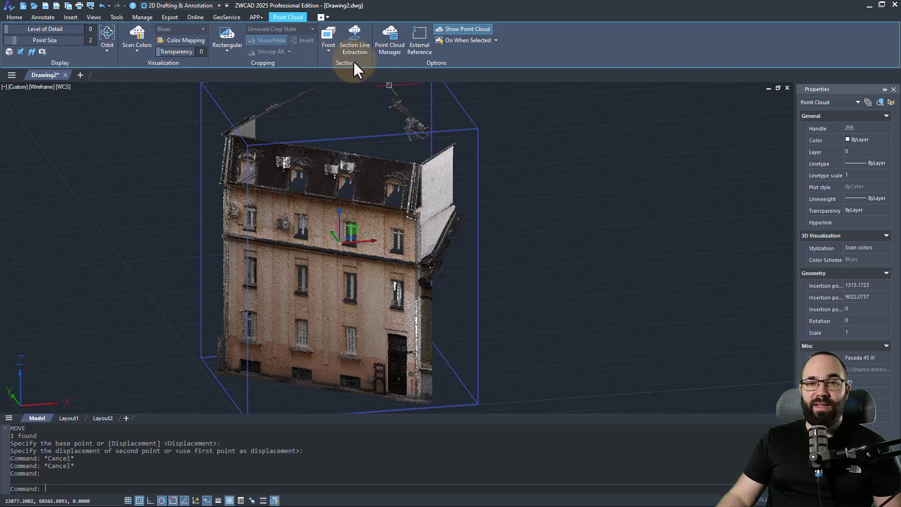
Cut the building with a top-aligned section plane and select it.
{"action": "left_click", "coordinate": [328, 51]}
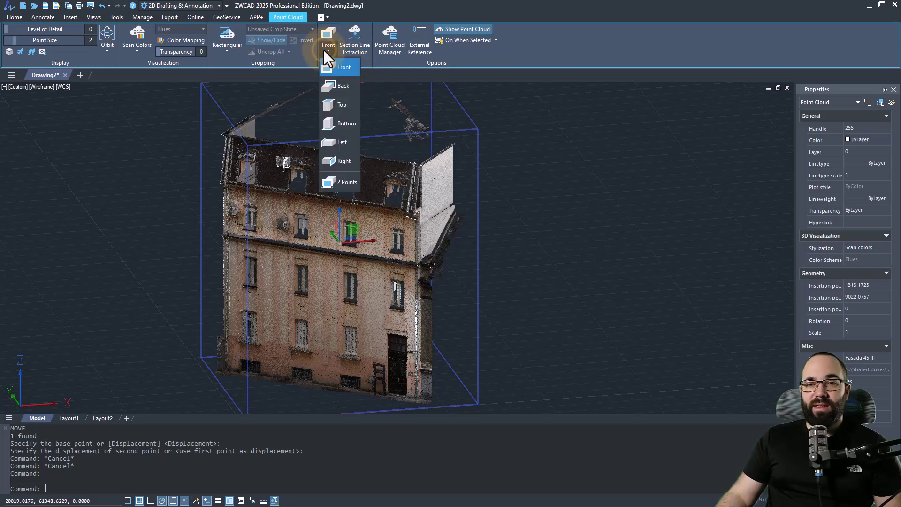
{"action": "left_click", "coordinate": [342, 110]}
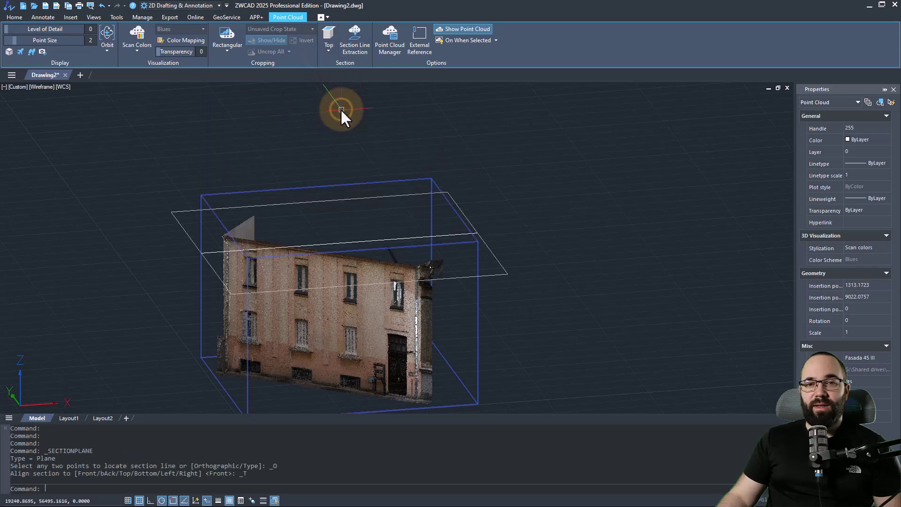
{"action": "left_click", "coordinate": [331, 243]}
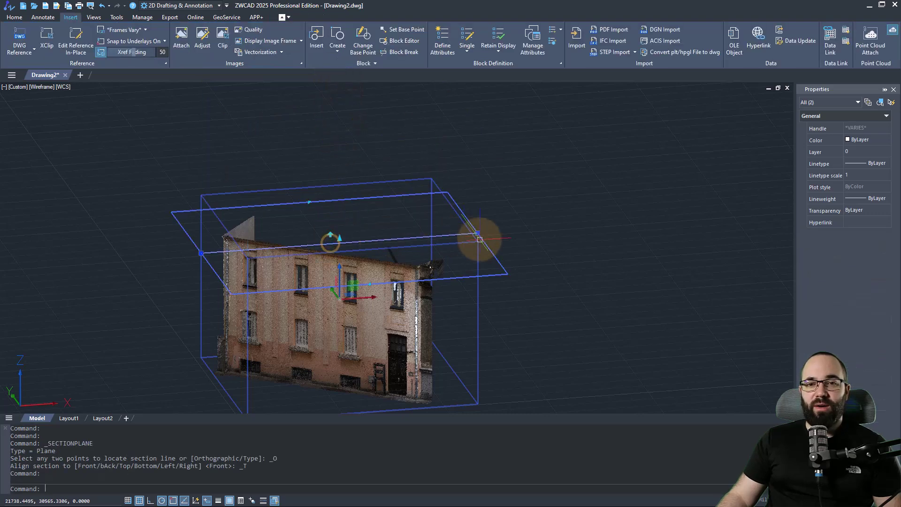
{"action": "middle_click_drag", "start_coordinate": [475, 237], "coordinate": [453, 252], "text": "shift"}
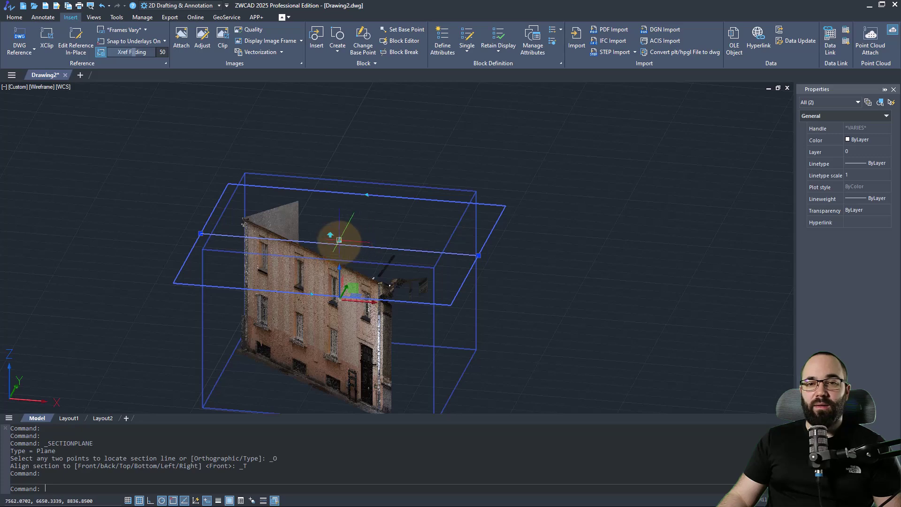
Drag the section plane up, then place it low on the façade.
{"action": "left_click", "coordinate": [339, 242]}
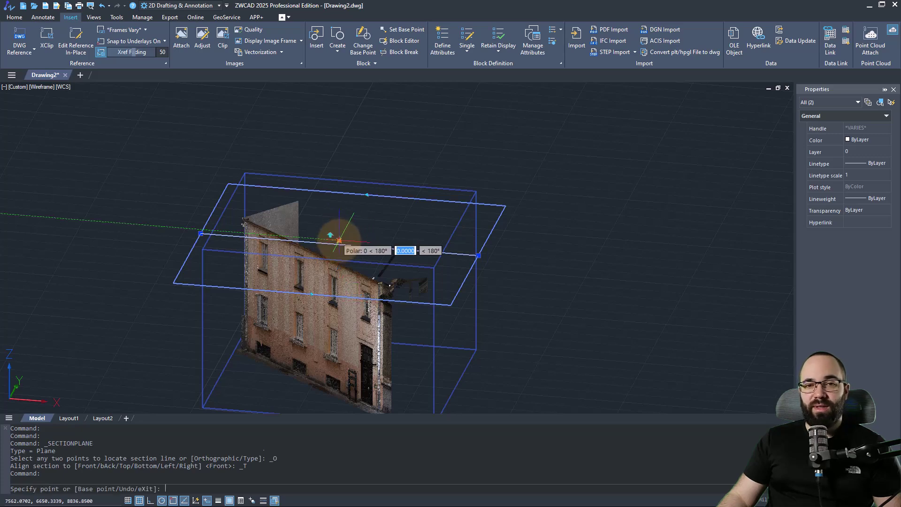
{"action": "left_click", "coordinate": [339, 212]}
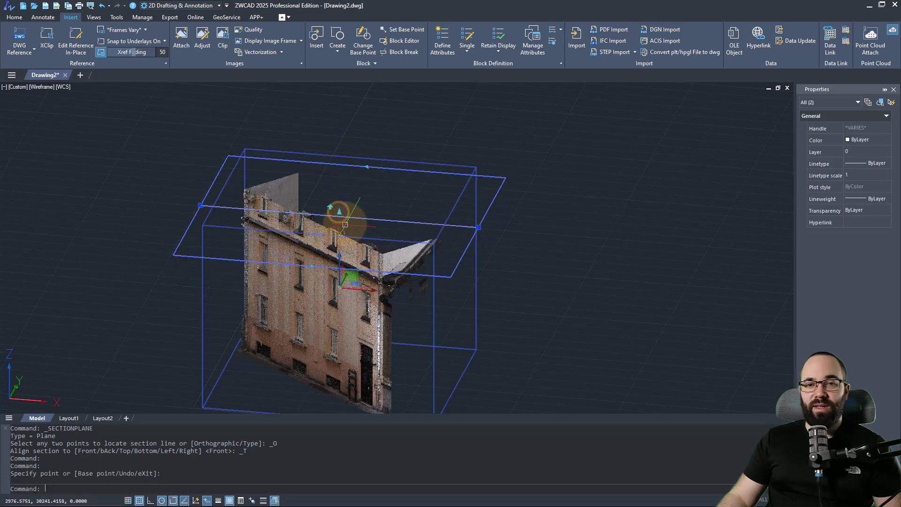
{"action": "left_click", "coordinate": [339, 212]}
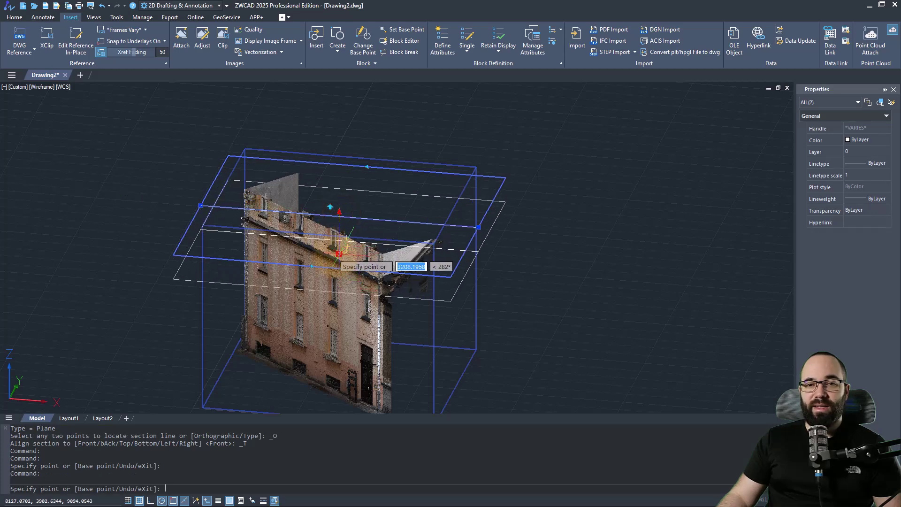
{"action": "left_click", "coordinate": [338, 283]}
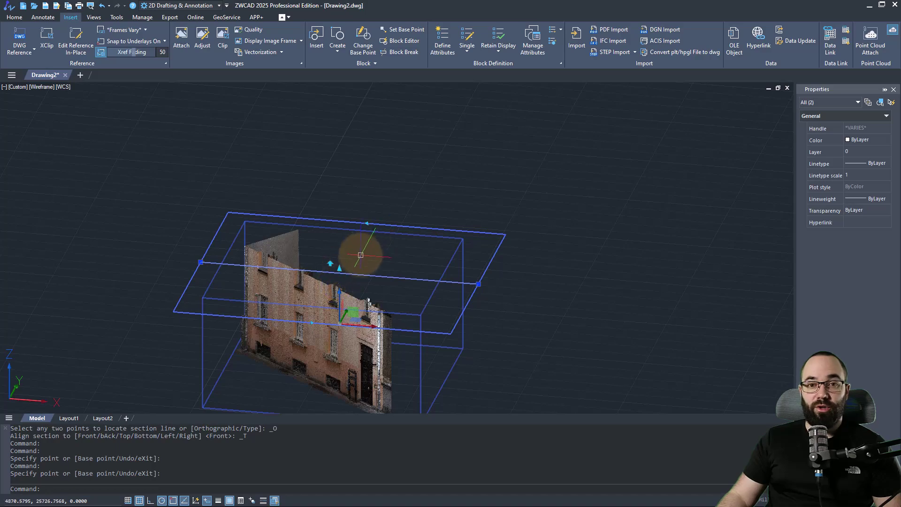
{"action": "scroll", "coordinate": [359, 287], "scroll_direction": "up", "scroll_amount": 8}
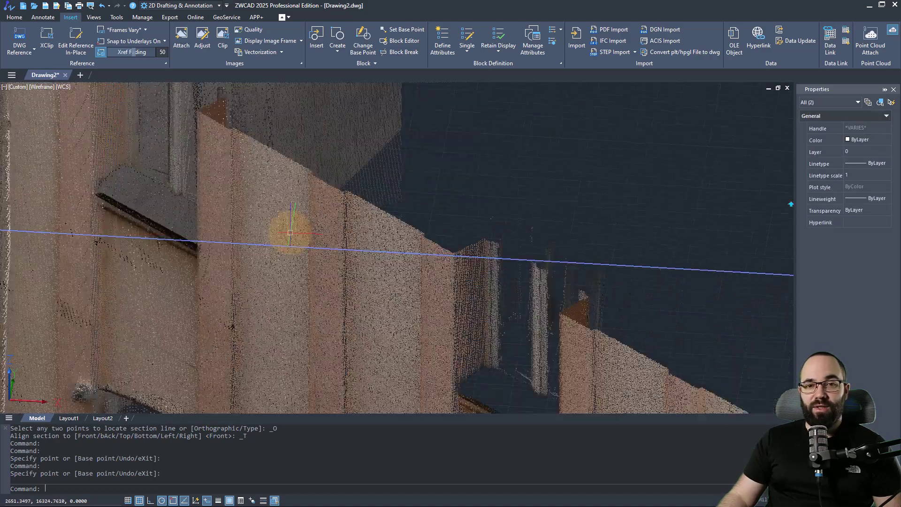
{"action": "scroll", "coordinate": [291, 232], "scroll_direction": "down", "scroll_amount": 10}
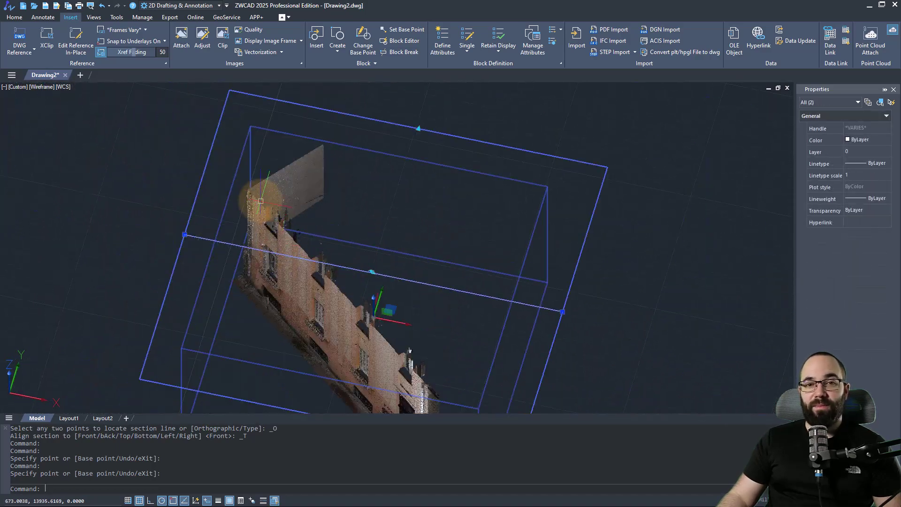
{"action": "middle_click_drag", "start_coordinate": [261, 201], "coordinate": [390, 246], "text": "shift"}
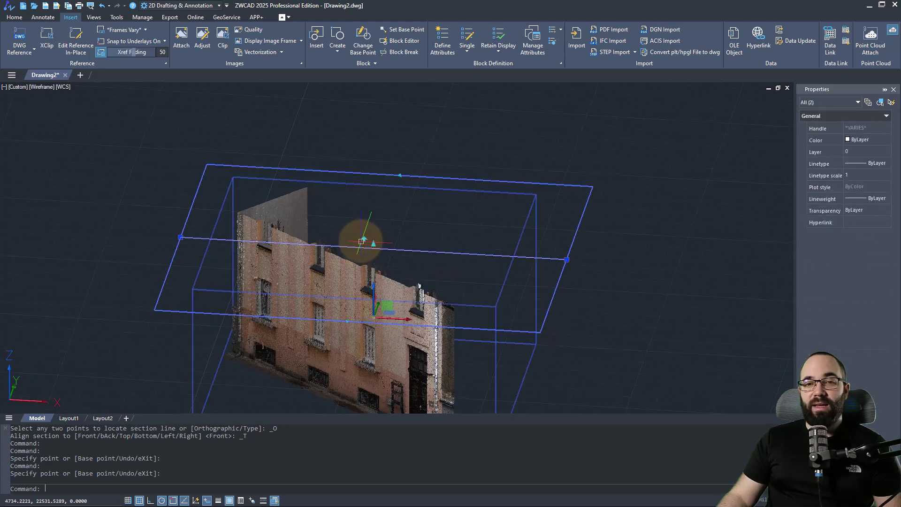
Orbit around the sectioned point cloud to check the cut, then clear the selection.
{"action": "left_click", "coordinate": [363, 239]}
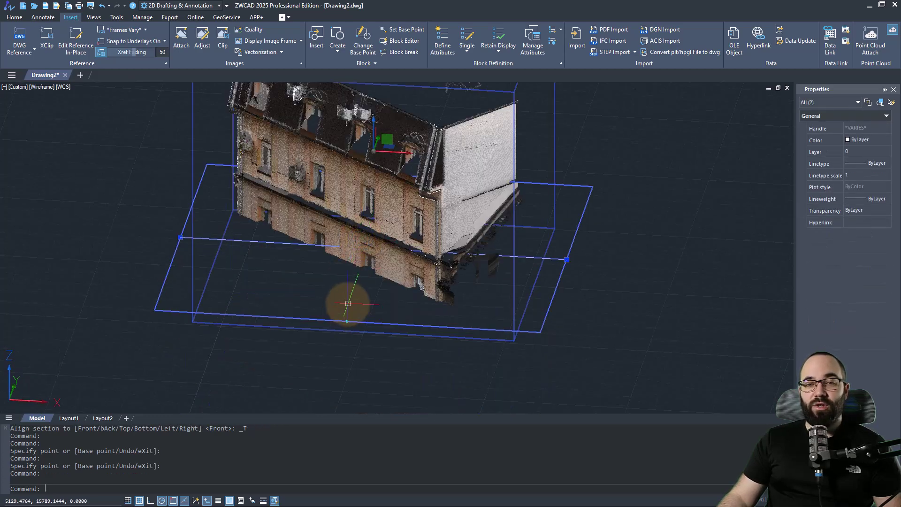
{"action": "scroll", "coordinate": [348, 303], "scroll_direction": "down", "scroll_amount": 5}
{"action": "middle_click_drag", "start_coordinate": [368, 324], "coordinate": [372, 206], "text": "shift"}
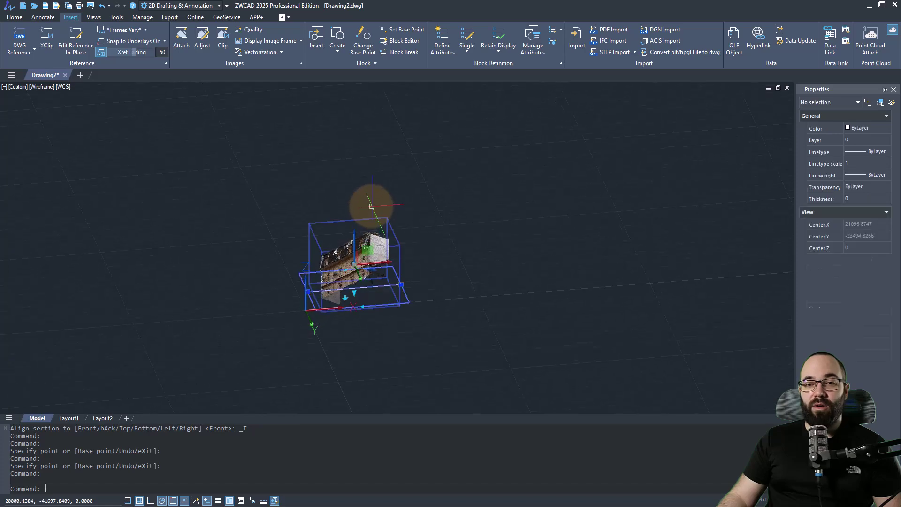
{"action": "left_click", "coordinate": [370, 279]}
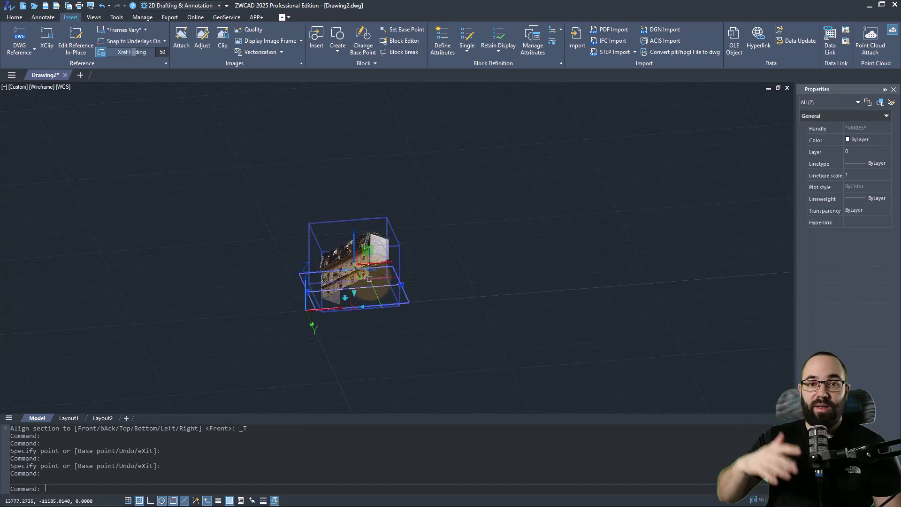
{"action": "scroll", "coordinate": [370, 278], "scroll_direction": "up", "scroll_amount": 5}
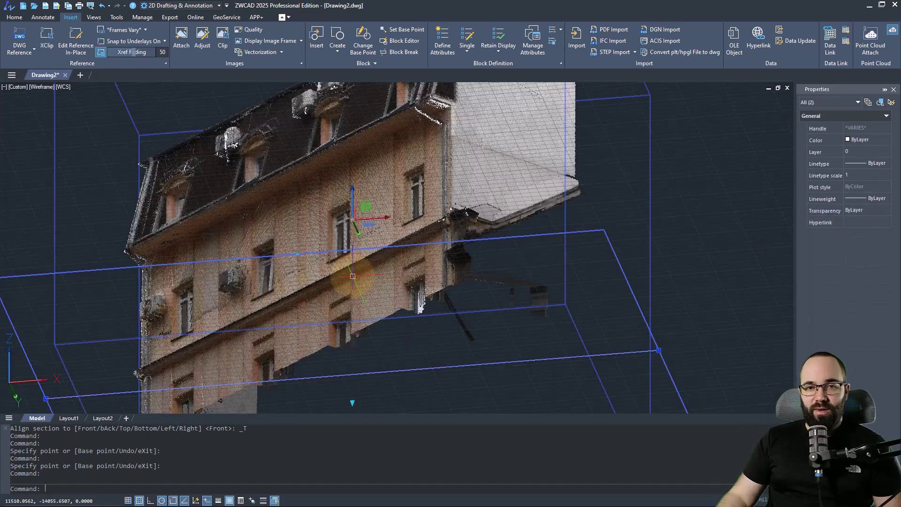
{"action": "scroll", "coordinate": [311, 227], "scroll_direction": "down", "scroll_amount": 2}
{"action": "middle_click_drag", "start_coordinate": [311, 227], "coordinate": [358, 278], "text": "shift"}
{"action": "left_click", "coordinate": [358, 278]}
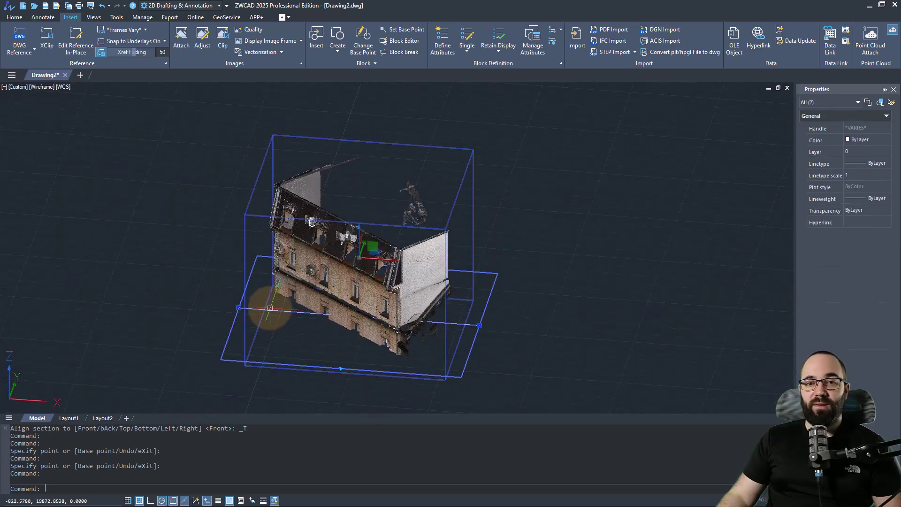
{"action": "left_click", "coordinate": [289, 331]}
{"action": "key", "text": "Escape"}
{"action": "key", "text": "Escape"}
{"action": "key", "text": "Escape"}
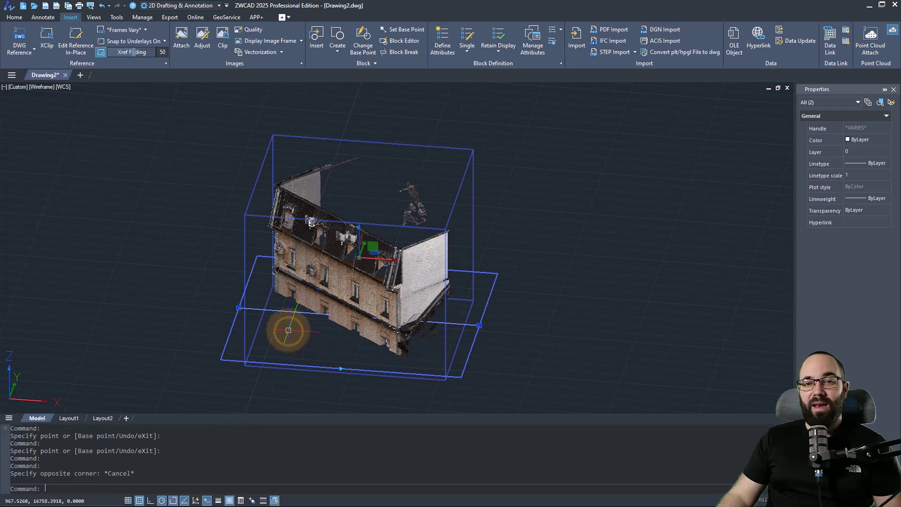
Change the selected section plane's type to Slice and orbit to a top-down view.
{"action": "left_click", "coordinate": [269, 311]}
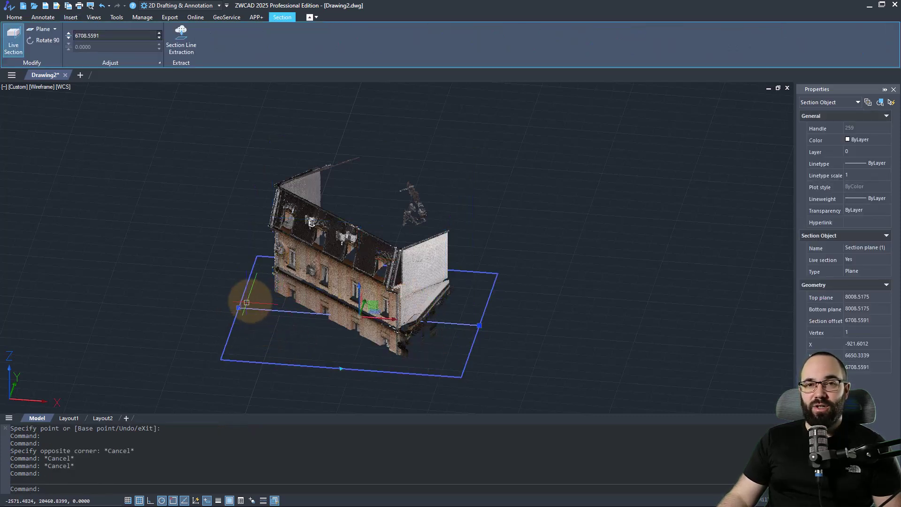
{"action": "left_click", "coordinate": [55, 29]}
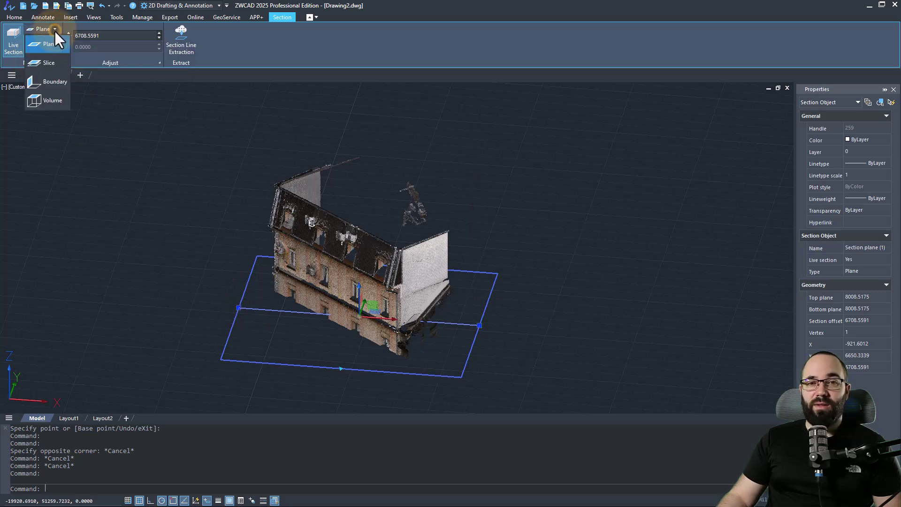
{"action": "left_click", "coordinate": [45, 63]}
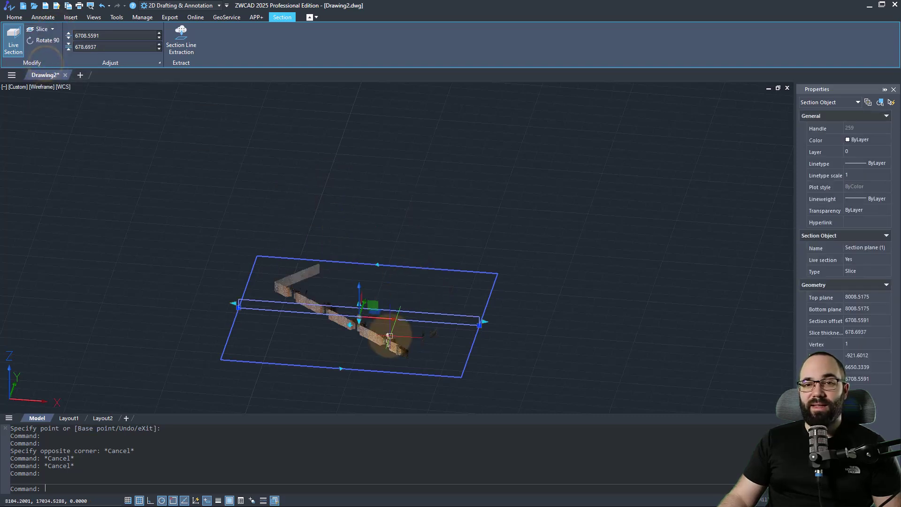
{"action": "middle_click_drag", "start_coordinate": [374, 352], "coordinate": [388, 372], "text": "shift"}
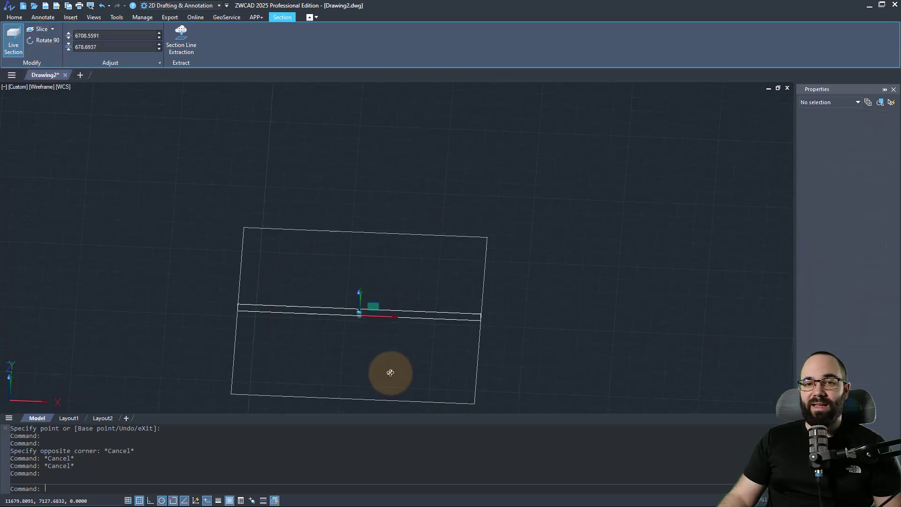
{"action": "scroll", "coordinate": [355, 320], "scroll_direction": "up", "scroll_amount": 5}
{"action": "scroll", "coordinate": [354, 294], "scroll_direction": "down", "scroll_amount": 5}
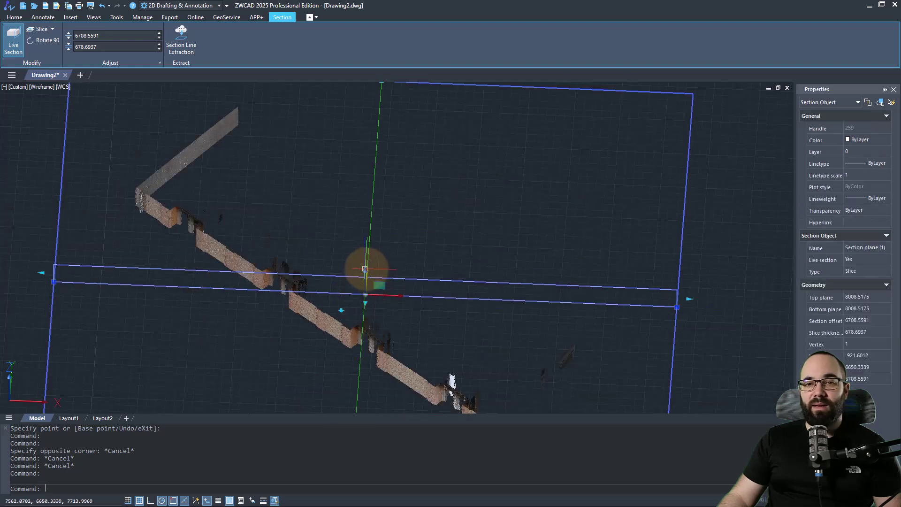
{"action": "scroll", "coordinate": [310, 220], "scroll_direction": "down", "scroll_amount": 2}
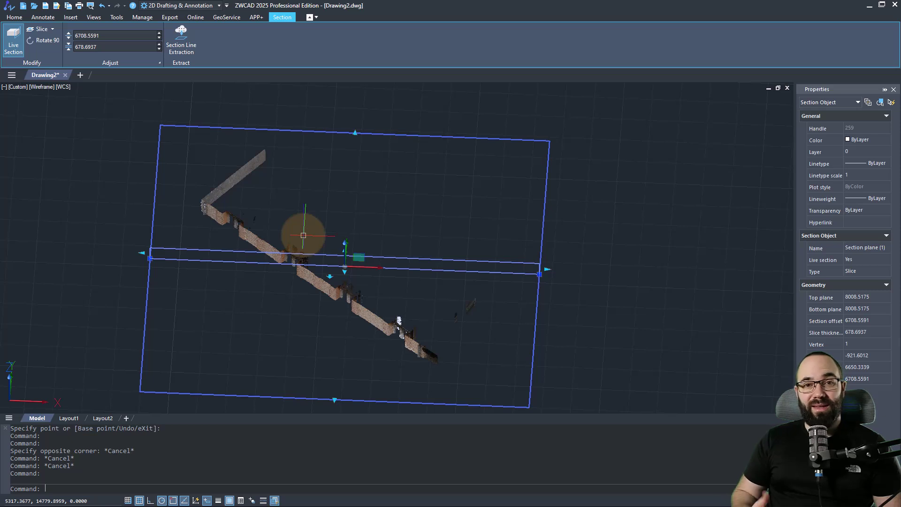
Extract green section lines from the building point cloud and tilt the view to inspect them.
{"action": "left_click", "coordinate": [178, 51]}
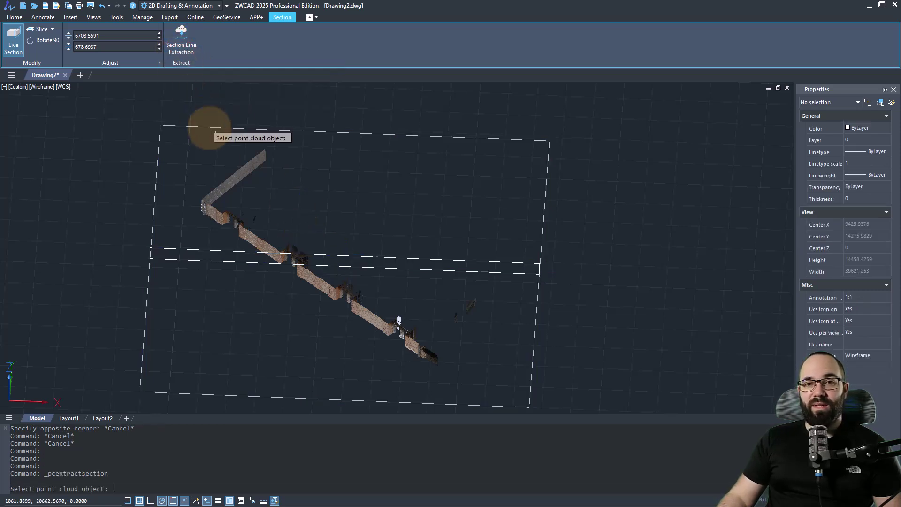
{"action": "left_click", "coordinate": [226, 182]}
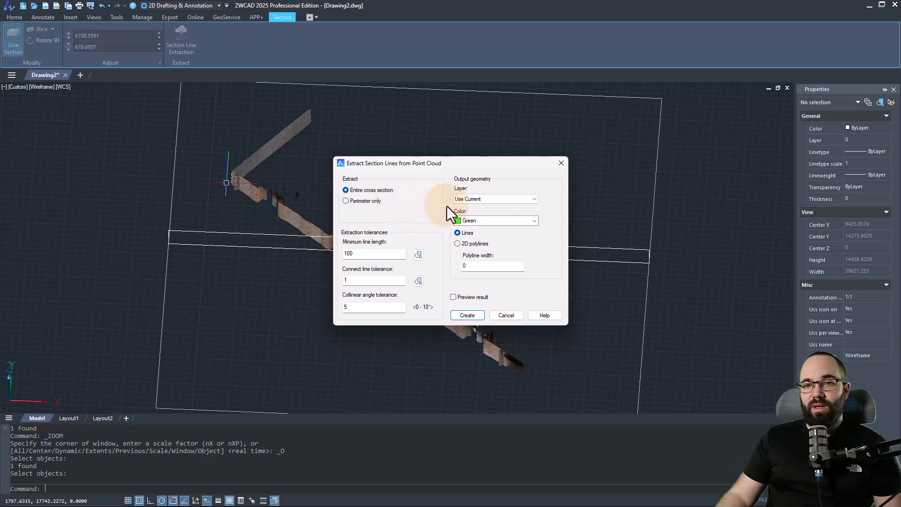
{"action": "left_click", "coordinate": [483, 224]}
{"action": "left_click", "coordinate": [484, 219]}
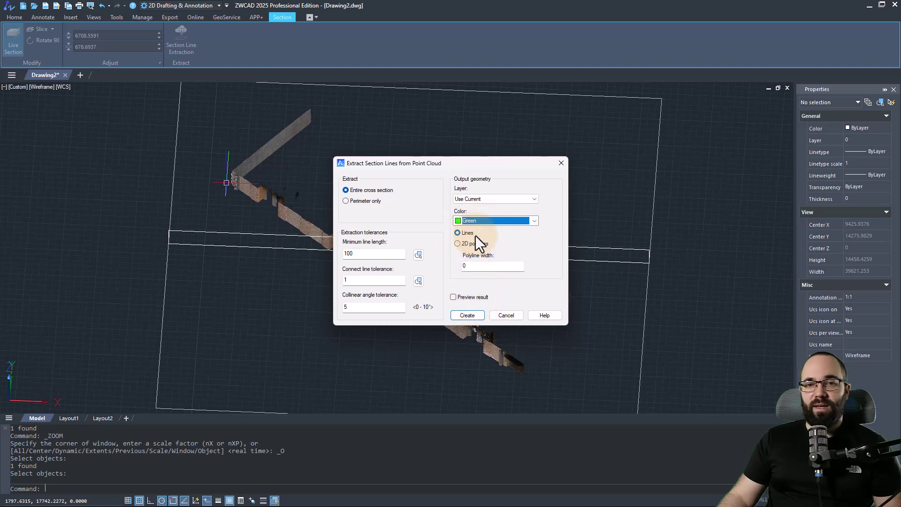
{"action": "left_click", "coordinate": [470, 315]}
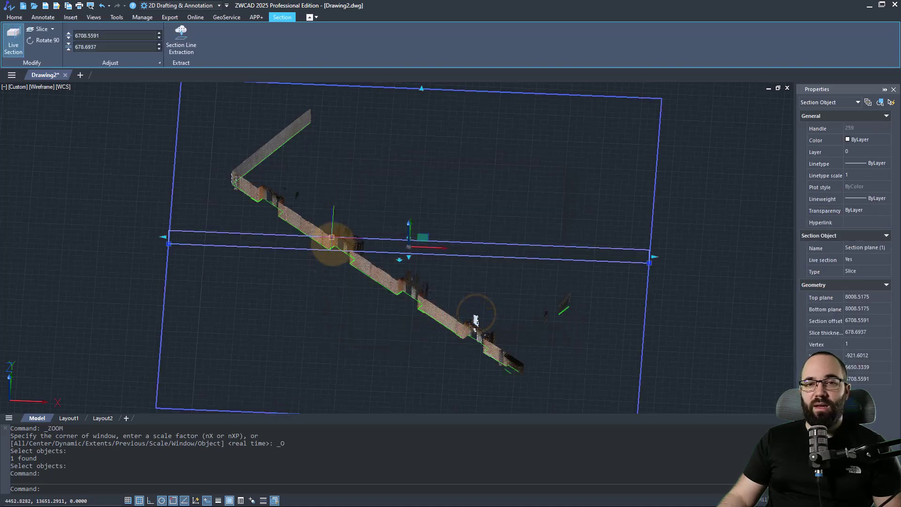
{"action": "scroll", "coordinate": [257, 194], "scroll_direction": "up", "scroll_amount": 2}
{"action": "scroll", "coordinate": [235, 204], "scroll_direction": "up", "scroll_amount": 2}
{"action": "scroll", "coordinate": [215, 221], "scroll_direction": "down", "scroll_amount": 1}
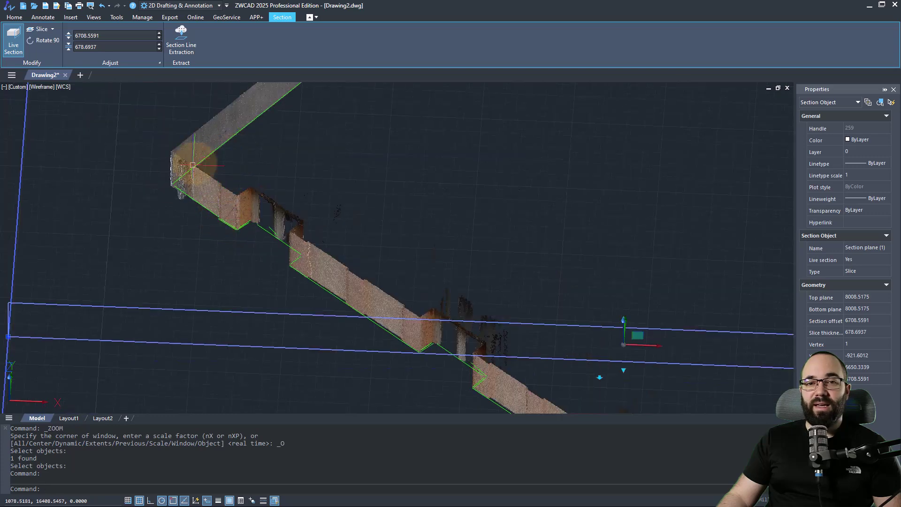
{"action": "scroll", "coordinate": [239, 216], "scroll_direction": "down", "scroll_amount": 3}
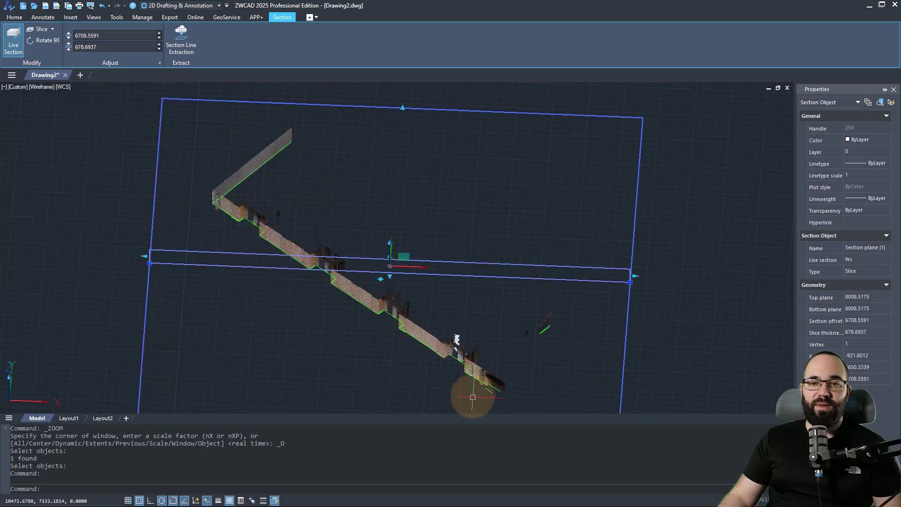
{"action": "scroll", "coordinate": [377, 298], "scroll_direction": "down", "scroll_amount": 2}
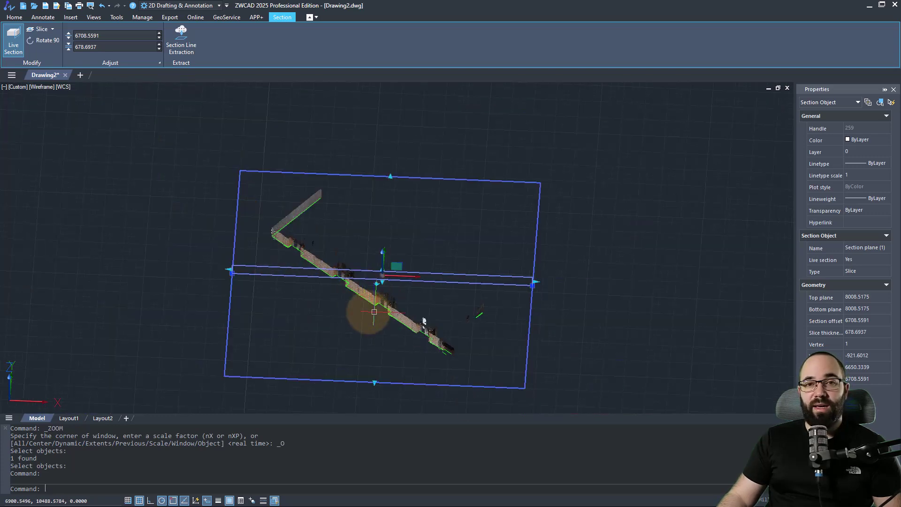
{"action": "middle_click_drag", "start_coordinate": [371, 332], "coordinate": [368, 308], "text": "shift"}
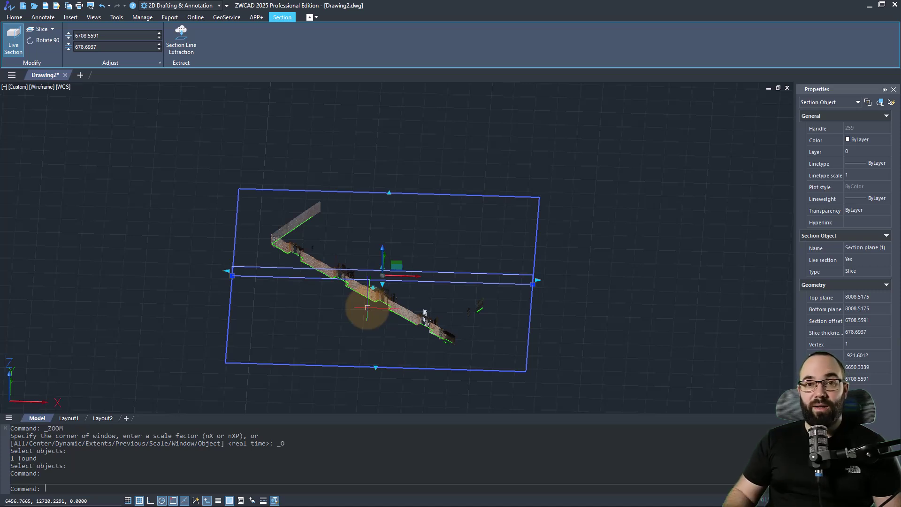
Delete the section plane so the full point cloud shows.
{"action": "key", "text": "Escape"}
{"action": "key", "text": "Escape"}
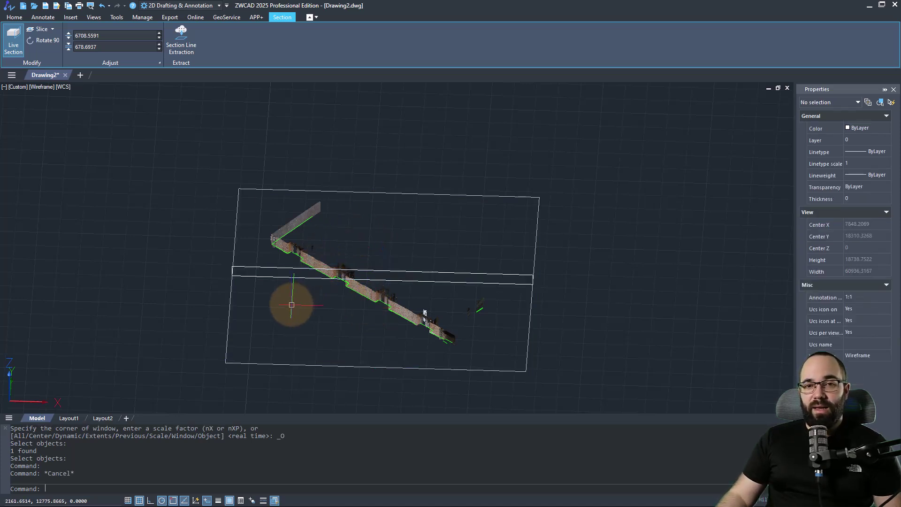
{"action": "left_click", "coordinate": [234, 281]}
{"action": "key", "text": "Delete"}
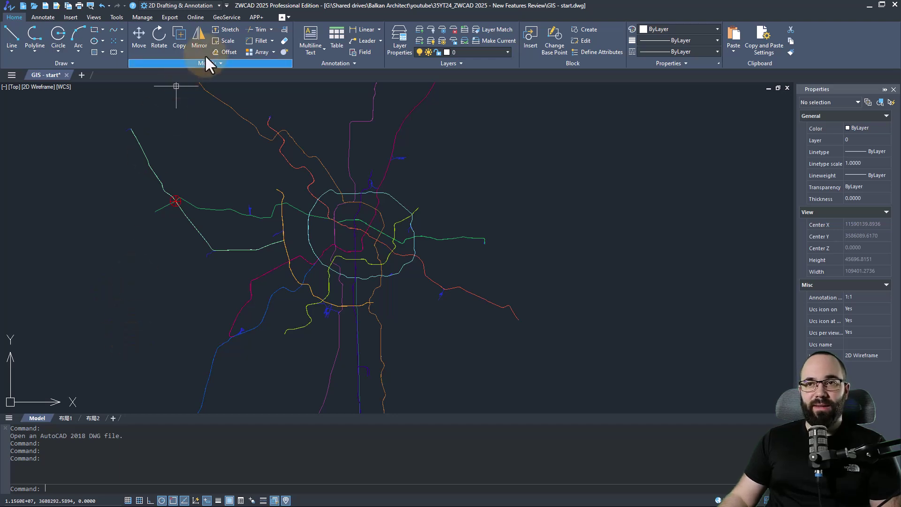
Assign coordinate system WGS 84 / Pseudo-Mercator (3857) with Meters as the drawing unit.
{"action": "left_click", "coordinate": [226, 18]}
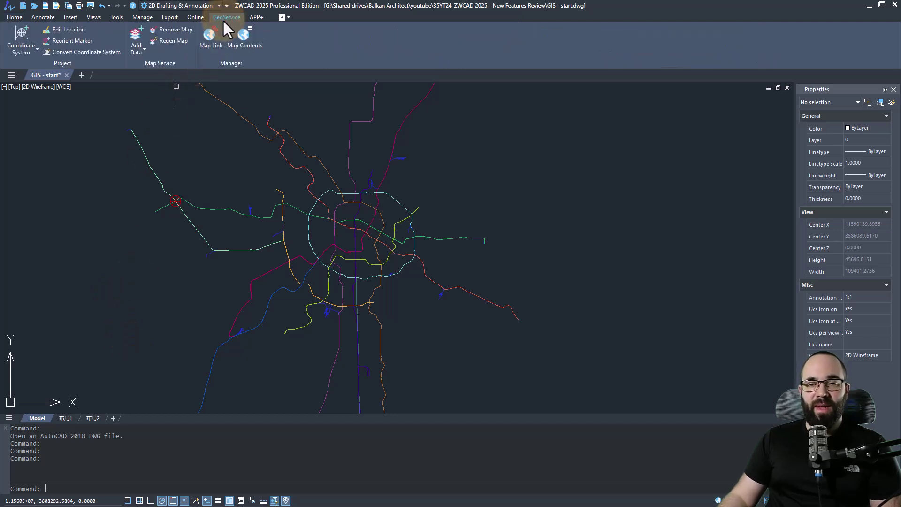
{"action": "left_click", "coordinate": [20, 37]}
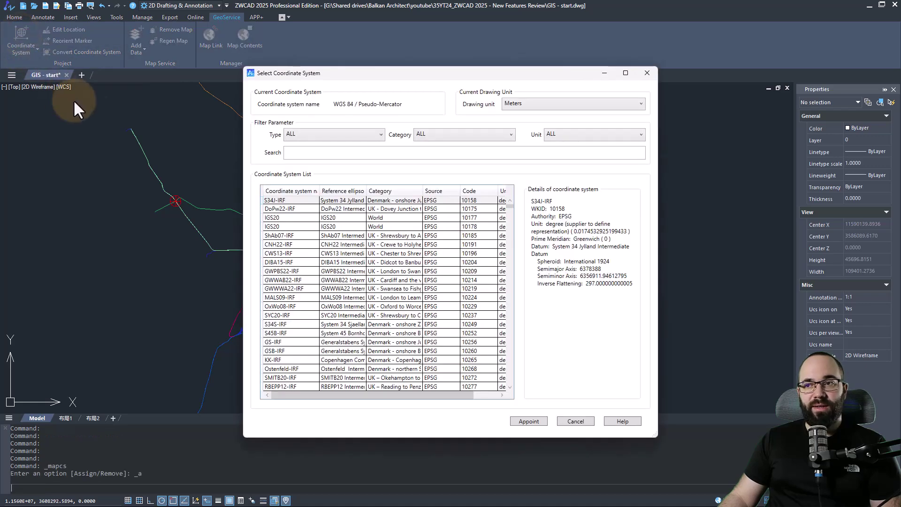
{"action": "left_click", "coordinate": [301, 154]}
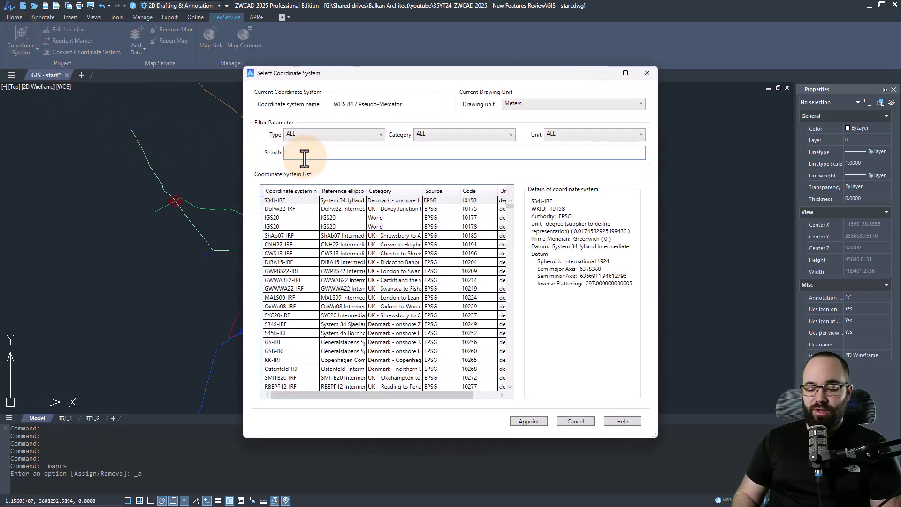
{"action": "type", "text": "3857"}
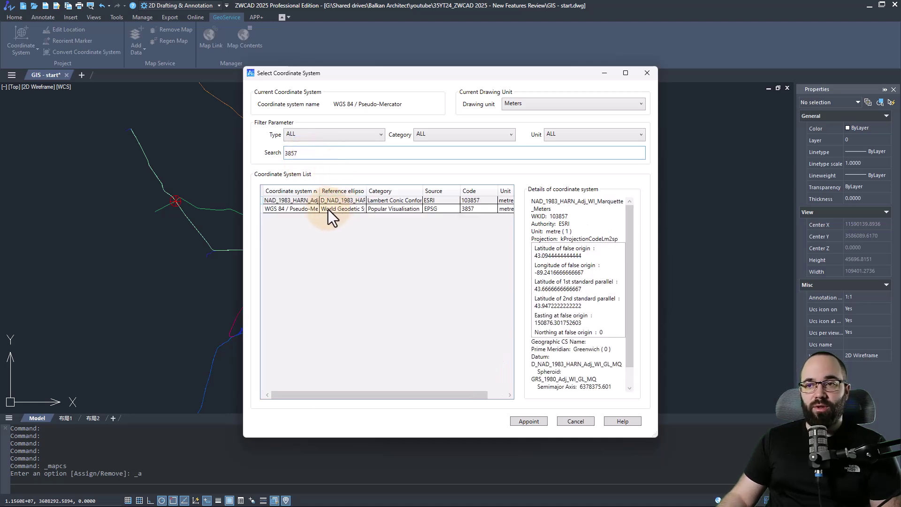
{"action": "left_click", "coordinate": [326, 209]}
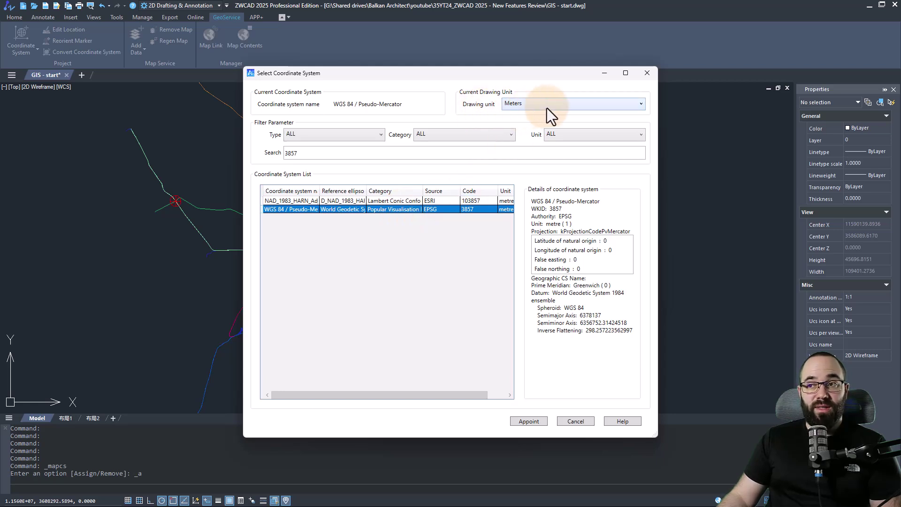
{"action": "left_click", "coordinate": [519, 108]}
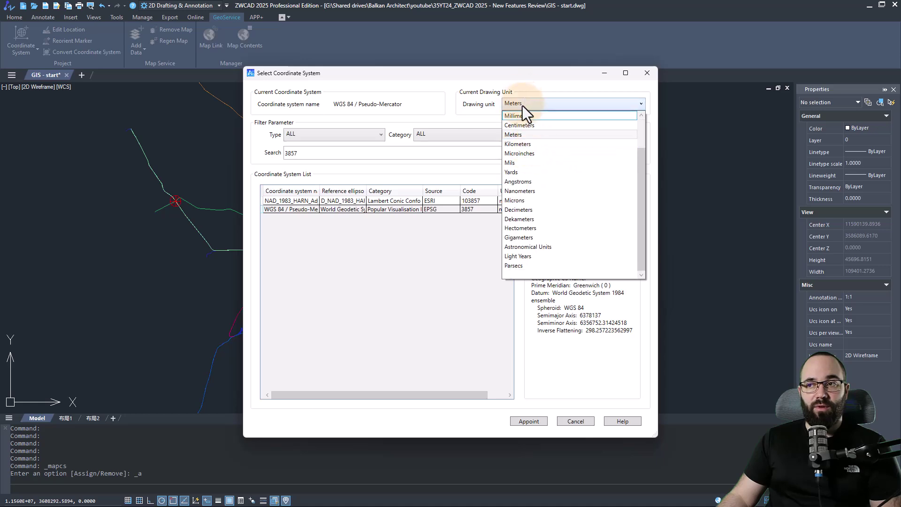
{"action": "left_click", "coordinate": [522, 105]}
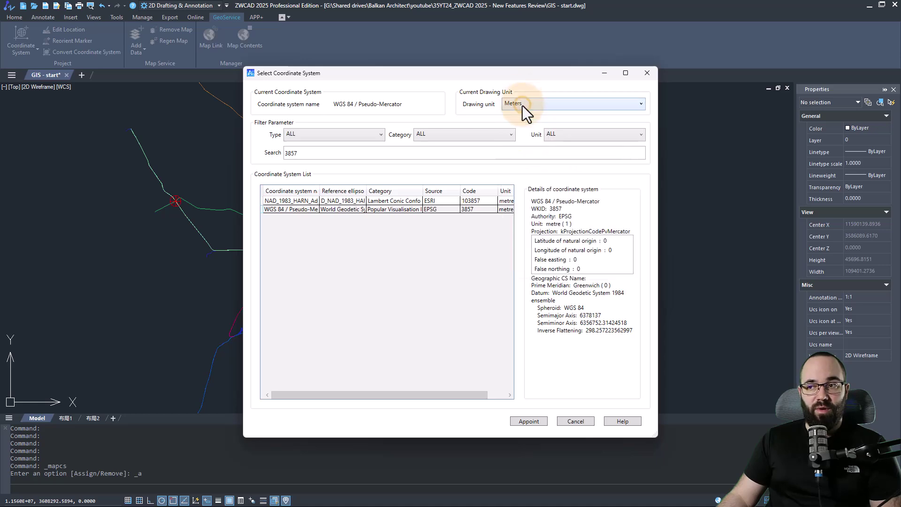
{"action": "left_click", "coordinate": [516, 419]}
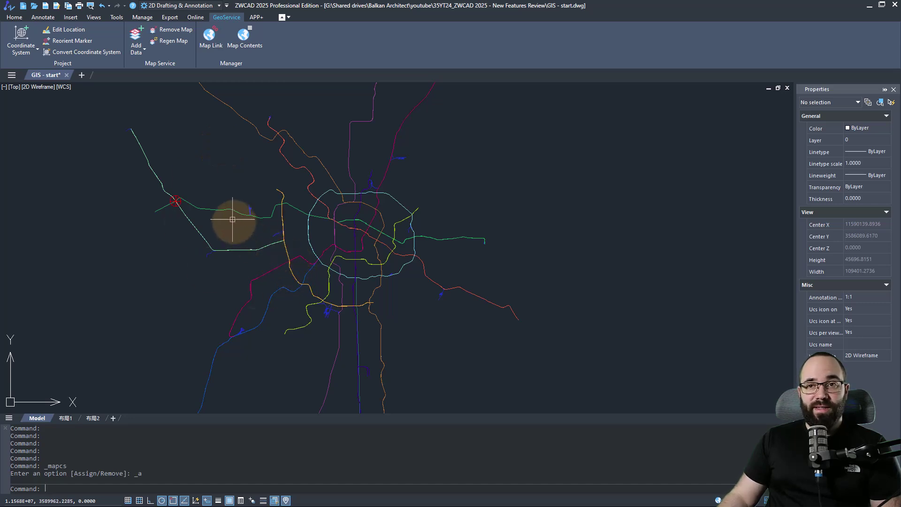
Link an online map service from the pasted WMTS capabilities URL.
{"action": "left_click", "coordinate": [139, 50]}
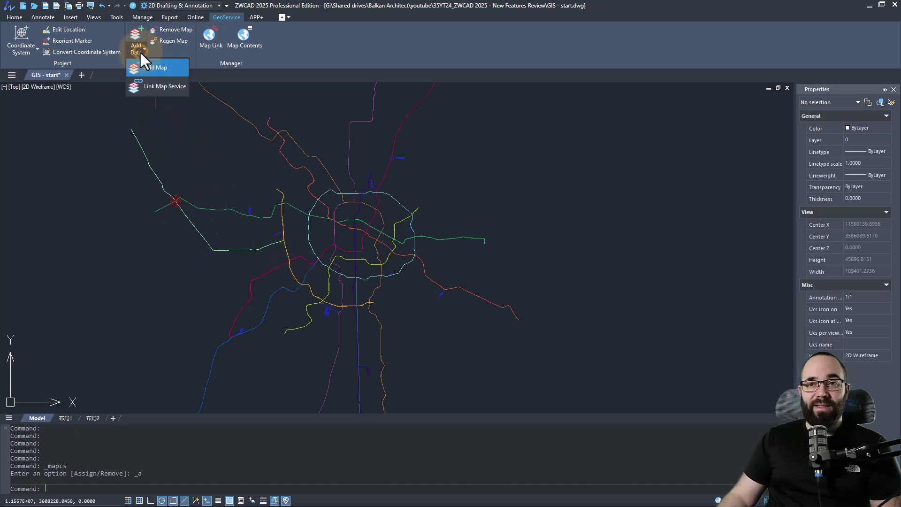
{"action": "left_click", "coordinate": [150, 89]}
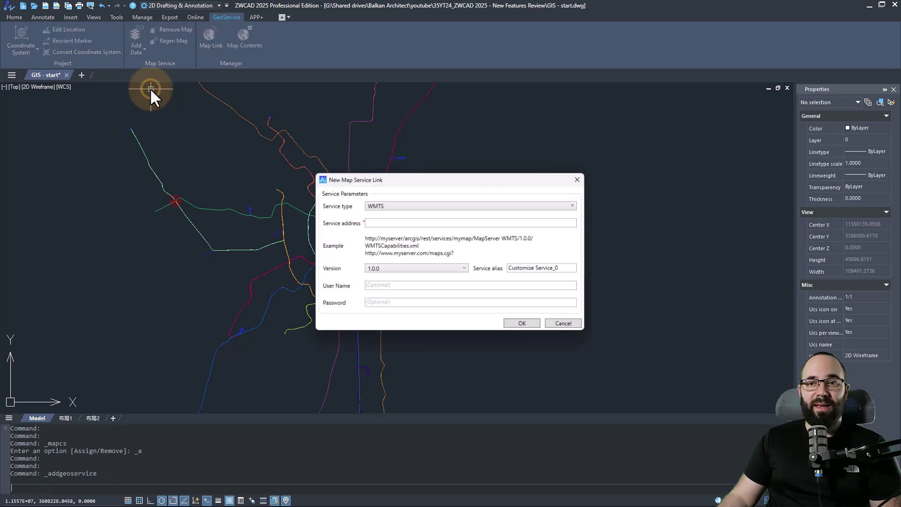
{"action": "left_click", "coordinate": [379, 222]}
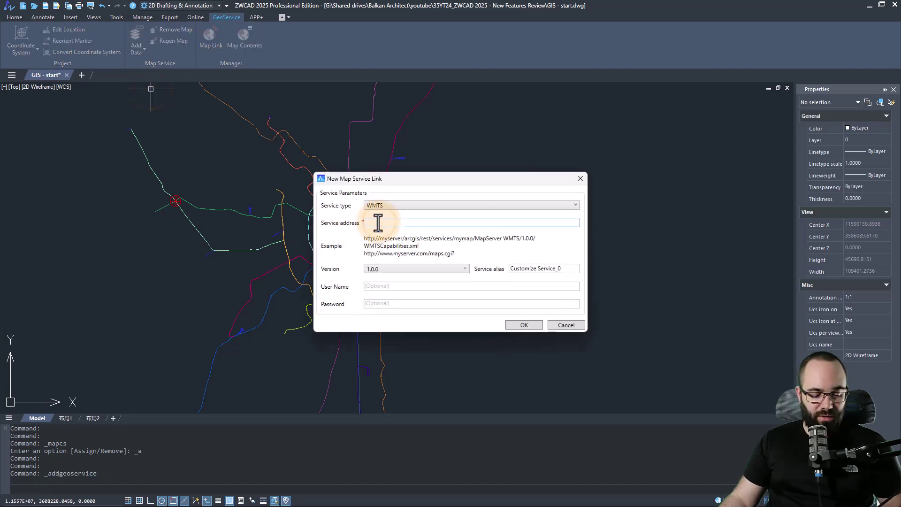
{"action": "type", "text": "https://services.arcgisonline.com/arcgis/rest/services/World_Imagery/MapServer/WMTS/1.0.0/WMTSCapabilities.xml"}
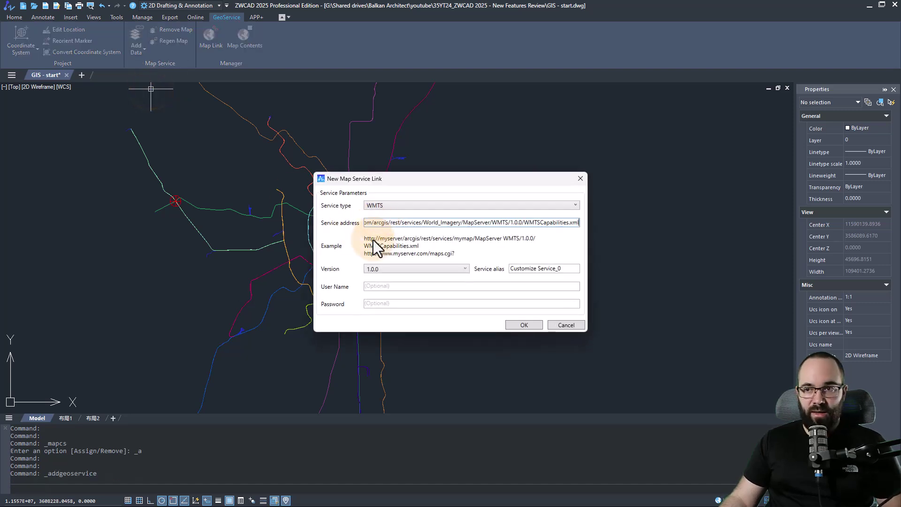
{"action": "left_click", "coordinate": [514, 271]}
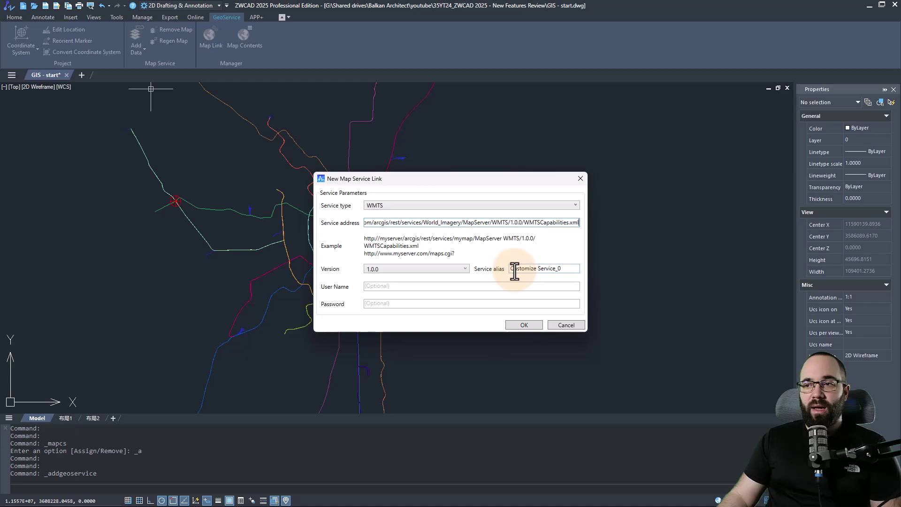
{"action": "left_click", "coordinate": [525, 325]}
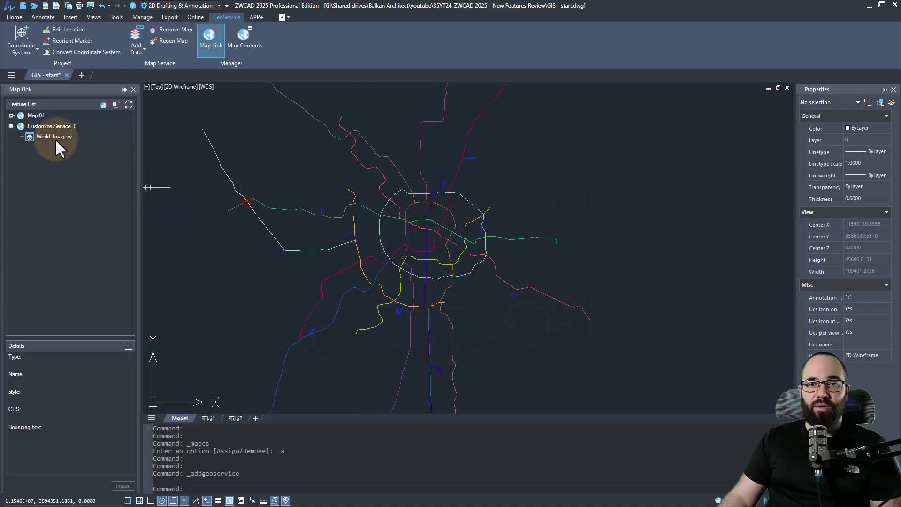
Load the World_Imagery satellite tiles beneath the metro lines.
{"action": "left_click", "coordinate": [50, 137]}
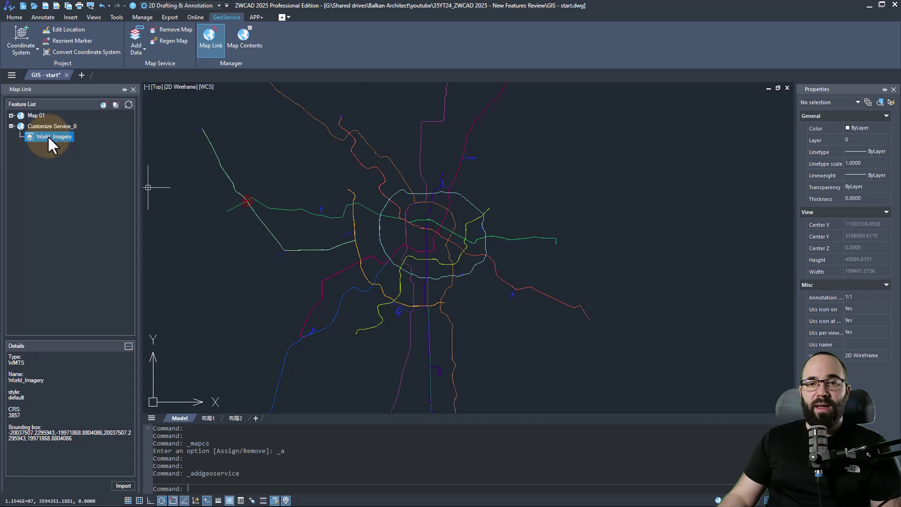
{"action": "double_click", "coordinate": [63, 140]}
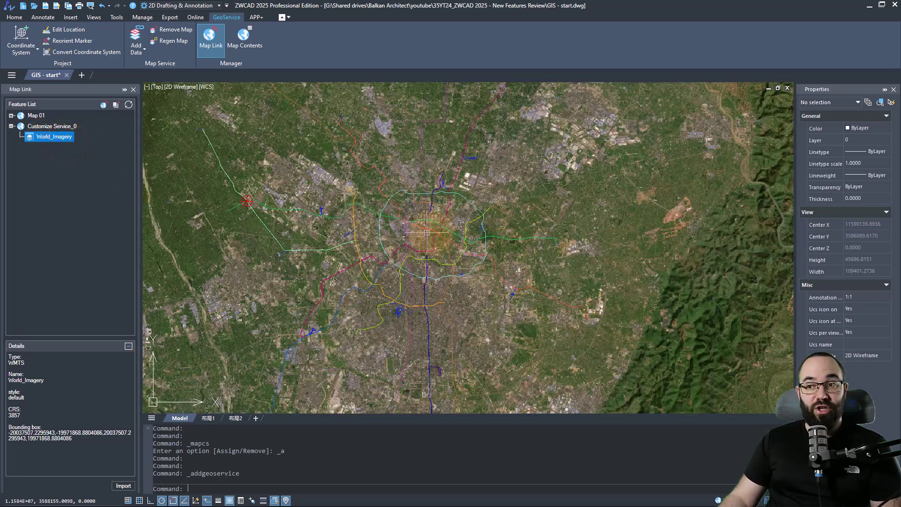
{"action": "scroll", "coordinate": [427, 233], "scroll_direction": "up", "scroll_amount": 4}
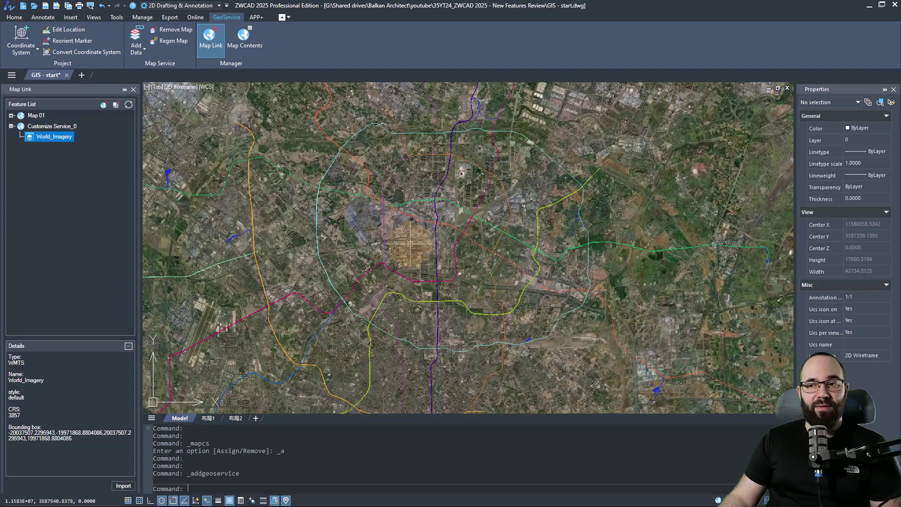
{"action": "scroll", "coordinate": [411, 244], "scroll_direction": "up", "scroll_amount": 6}
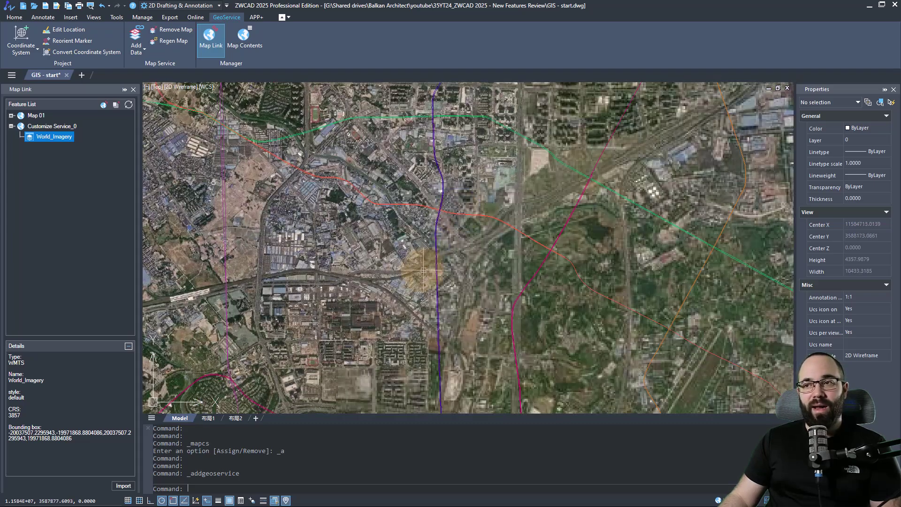
{"action": "scroll", "coordinate": [424, 270], "scroll_direction": "down", "scroll_amount": 2}
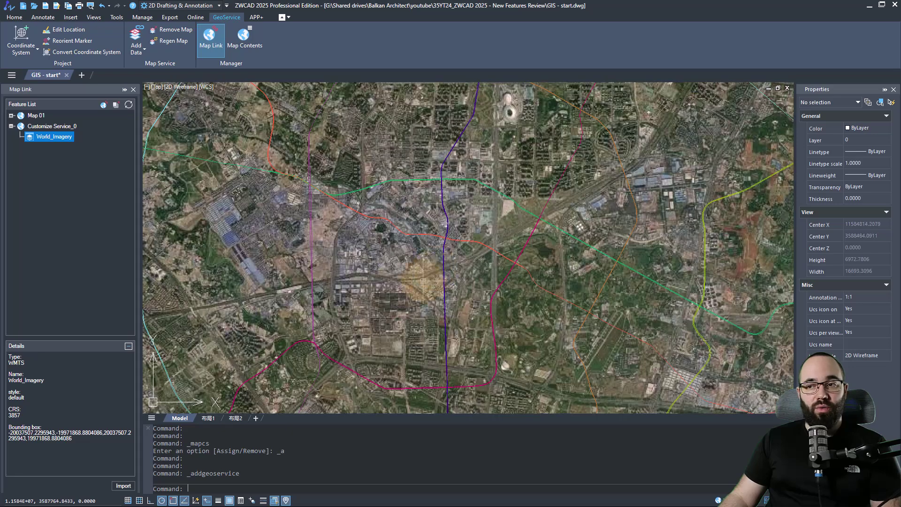
{"action": "scroll", "coordinate": [423, 281], "scroll_direction": "down", "scroll_amount": 4}
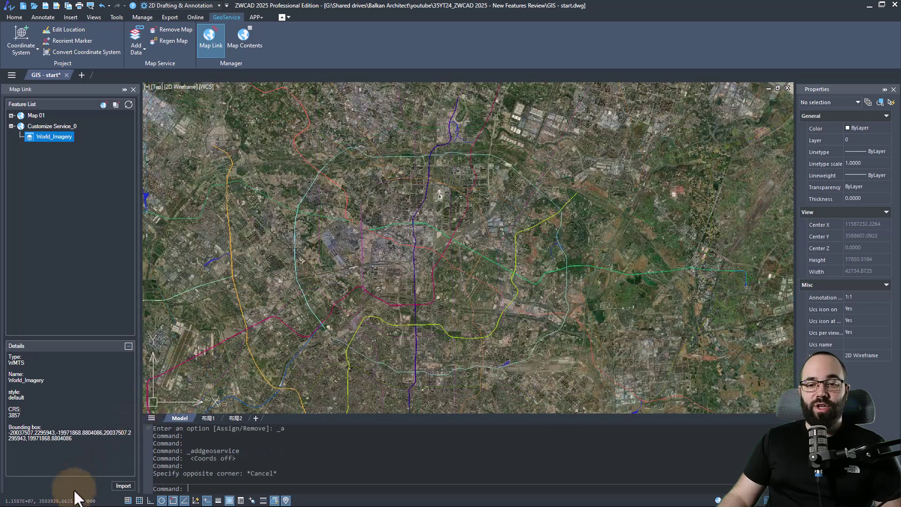
Show the coordinate readout as geographic longitude and latitude.
{"action": "left_click", "coordinate": [77, 499]}
{"action": "right_click", "coordinate": [81, 499]}
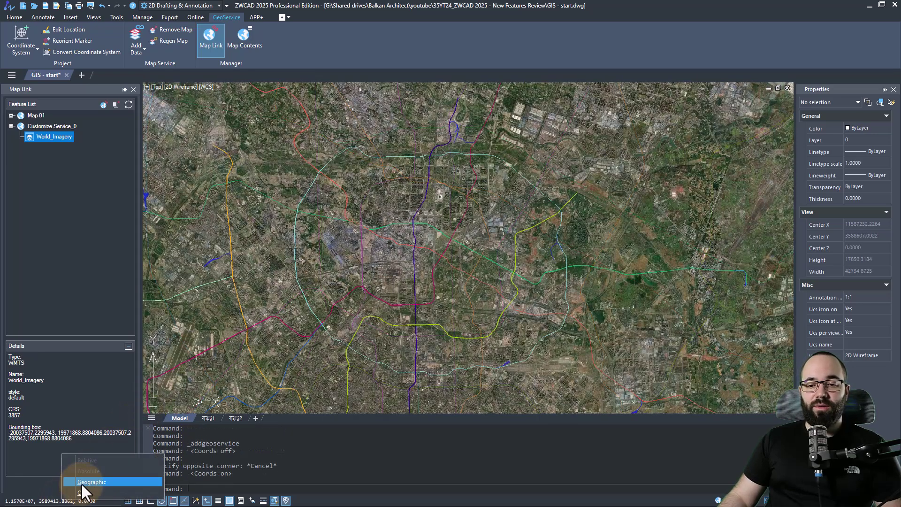
{"action": "right_click", "coordinate": [70, 498]}
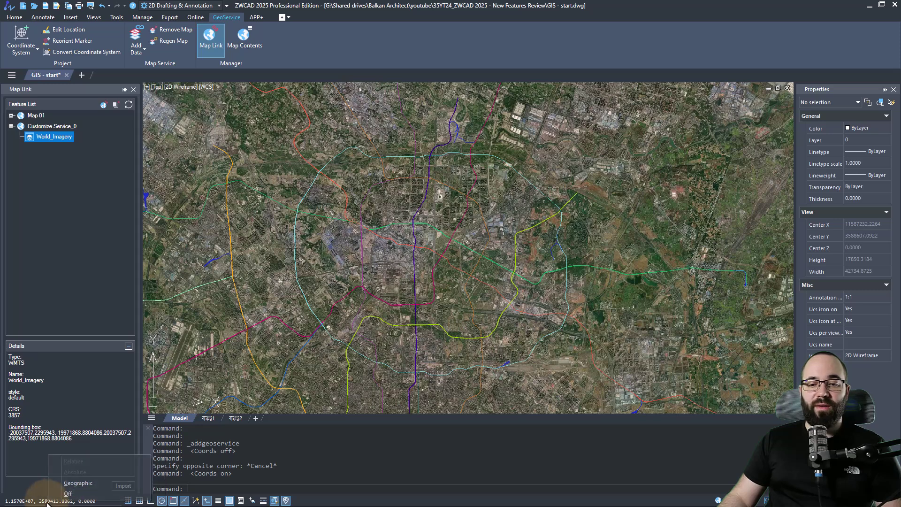
{"action": "left_click", "coordinate": [71, 484]}
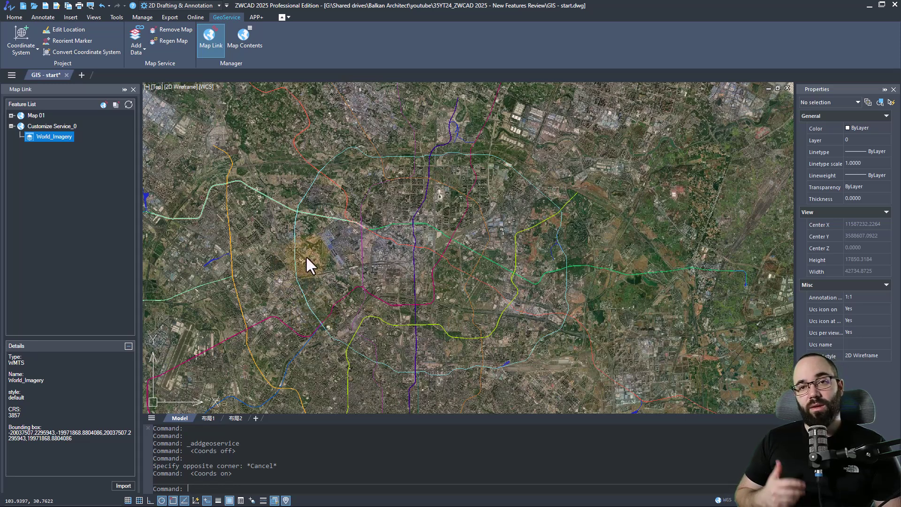
Add the 'Image Map - Bing' base map beneath the metro-line drawing.
{"action": "left_click", "coordinate": [143, 54]}
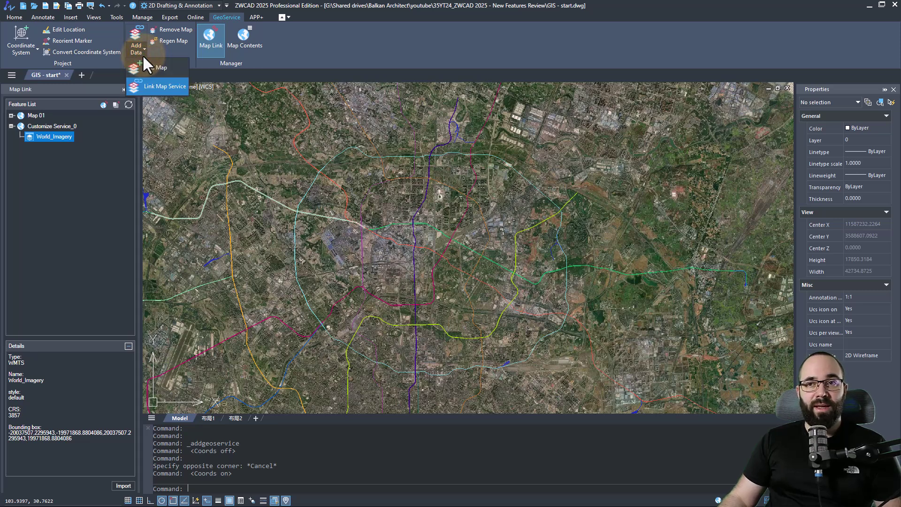
{"action": "left_click", "coordinate": [151, 67]}
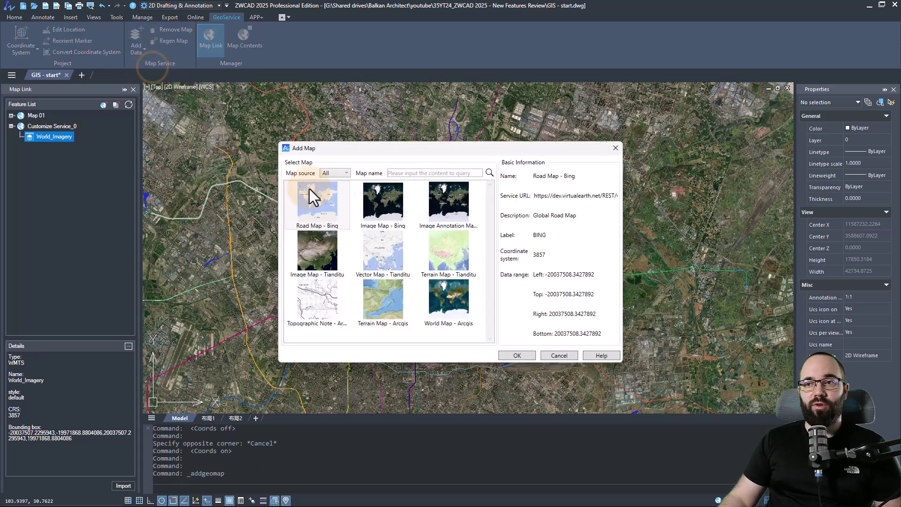
{"action": "left_click", "coordinate": [379, 212]}
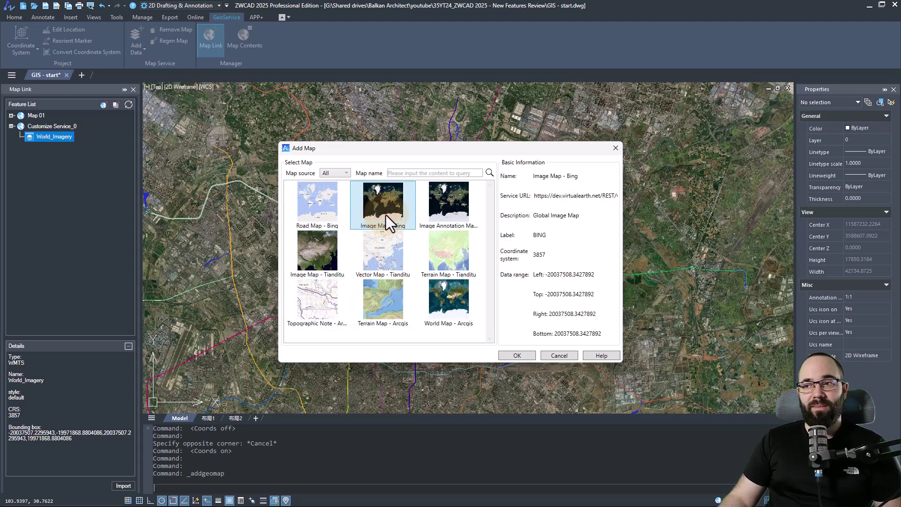
{"action": "left_click", "coordinate": [515, 355]}
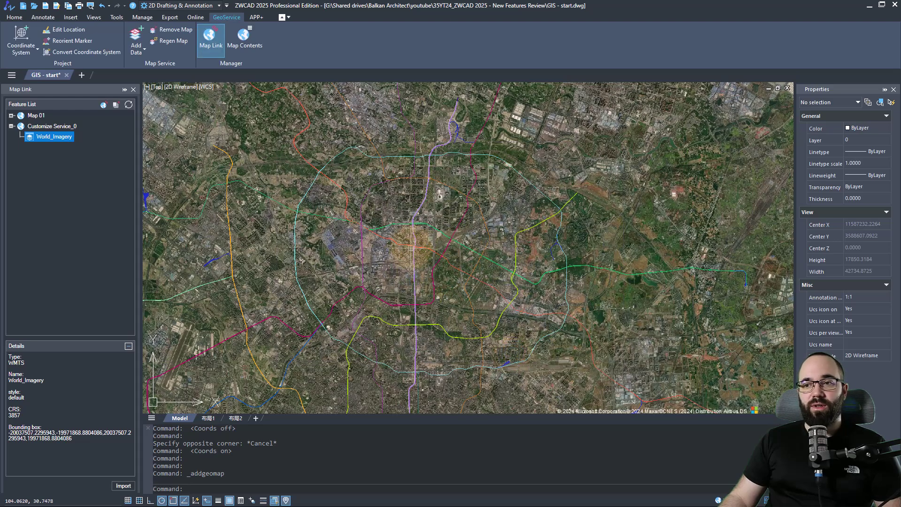
{"action": "scroll", "coordinate": [408, 256], "scroll_direction": "down", "scroll_amount": 2}
{"action": "scroll", "coordinate": [408, 255], "scroll_direction": "up", "scroll_amount": 2}
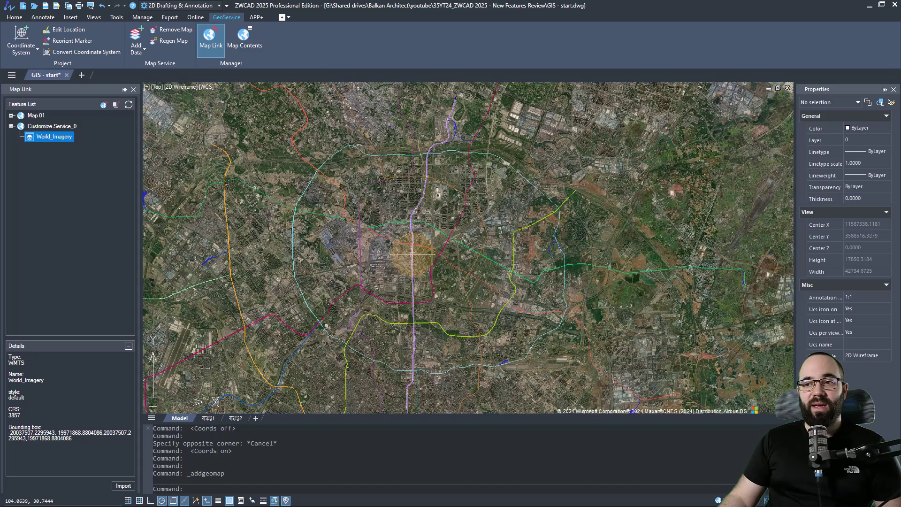
{"action": "scroll", "coordinate": [412, 255], "scroll_direction": "down", "scroll_amount": 2}
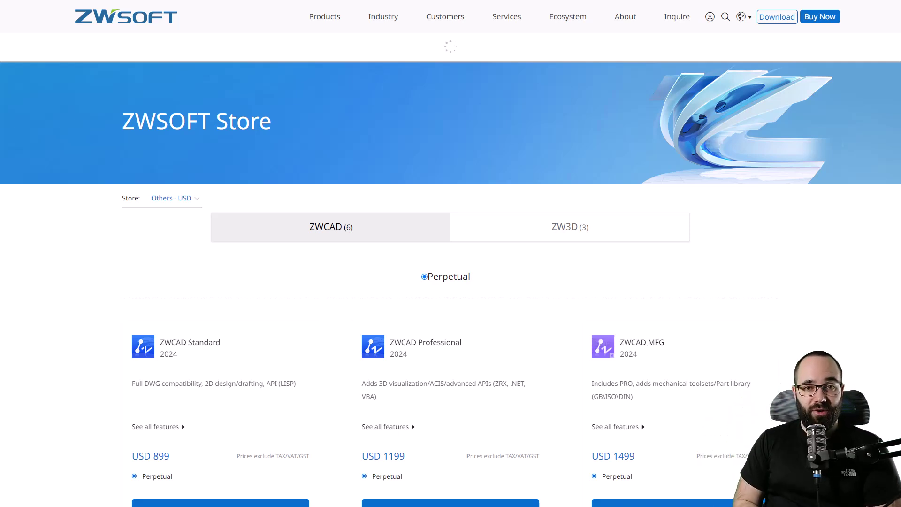
Scroll the ZWSOFT Store page down to the ZWCAD licence and upgrade-service price cards.
{"action": "scroll", "coordinate": [451, 253], "scroll_direction": "down", "scroll_amount": 3}
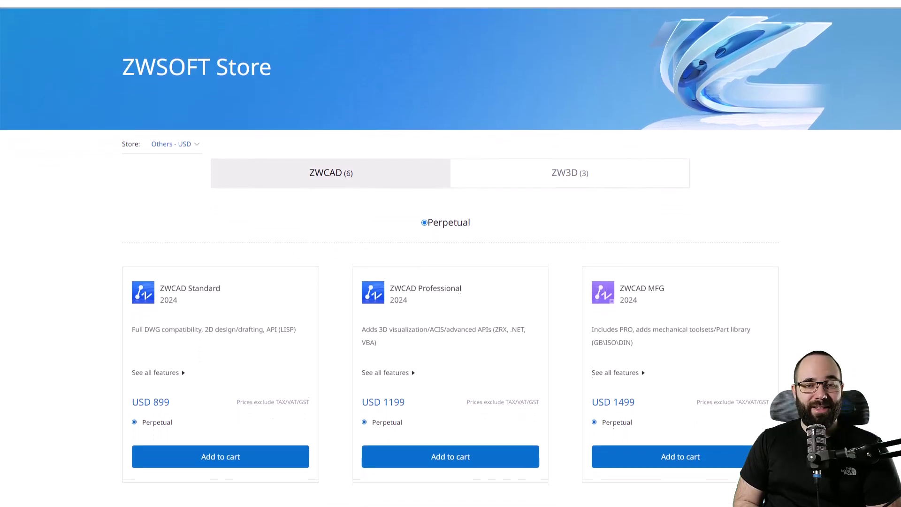
{"action": "scroll", "coordinate": [451, 254], "scroll_direction": "down", "scroll_amount": 4}
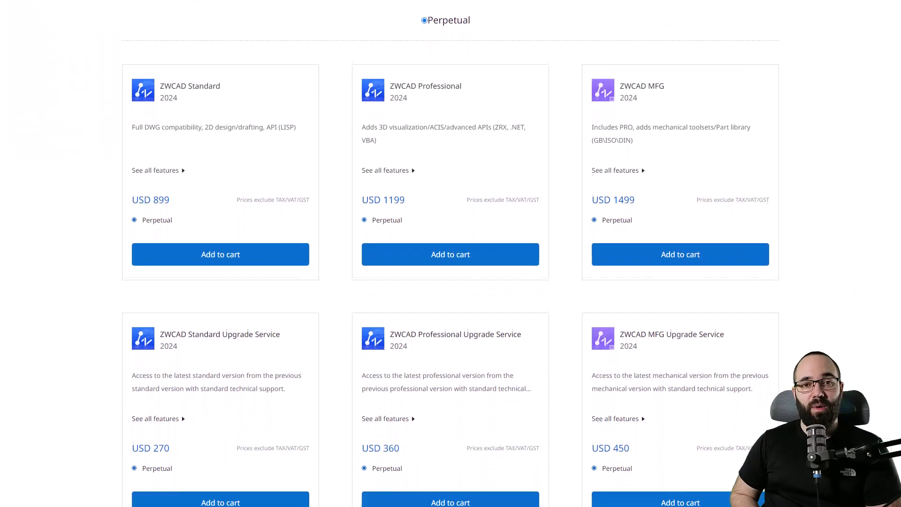